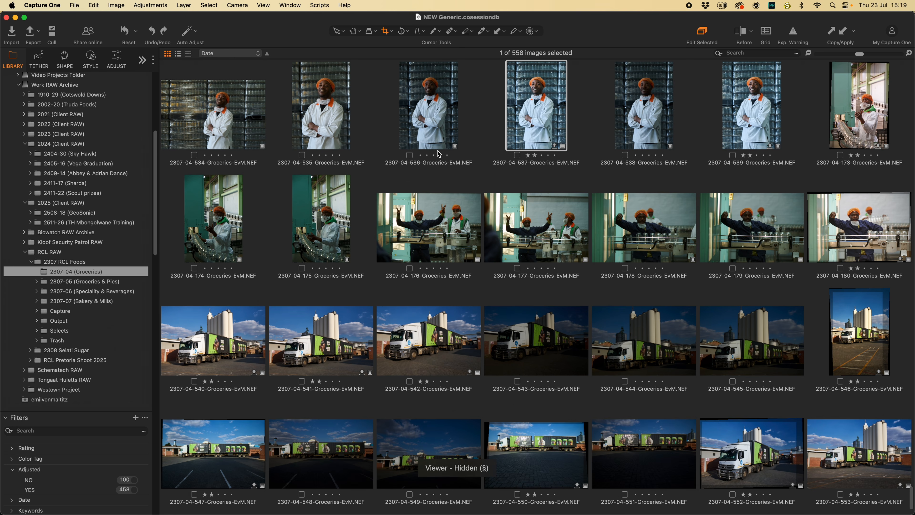
Step: Open portrait 2307-04-537 in the viewer and display its white balance, dynamic range and levels adjustments
scroll(748, 169, "up", 3)
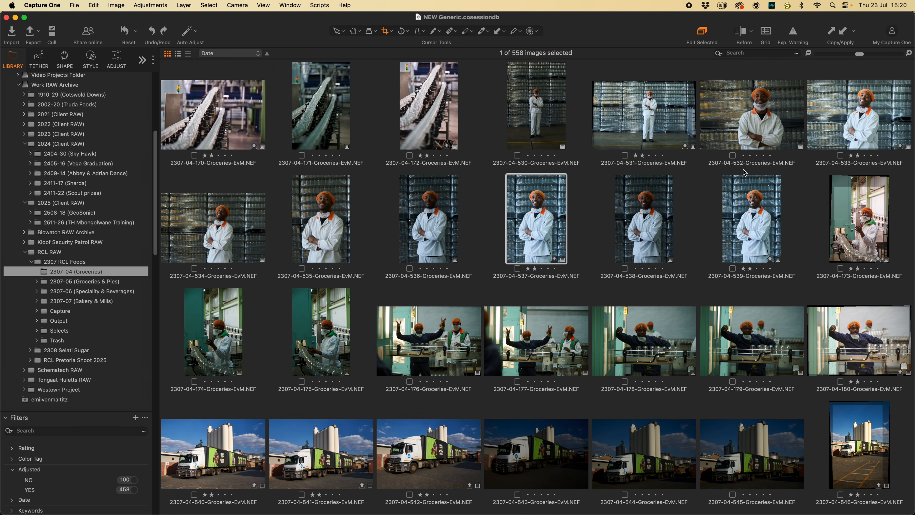
double_click(532, 209)
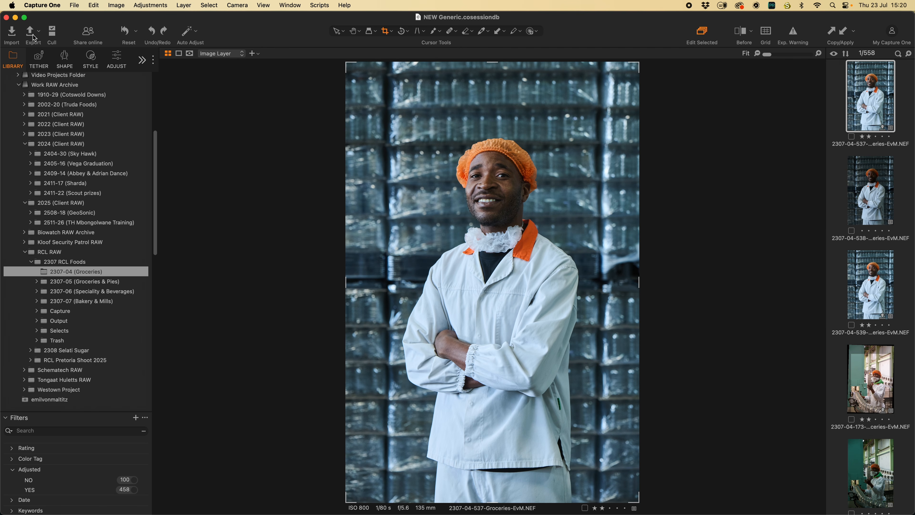
left_click(116, 63)
left_click_drag(156, 205, 178, 284)
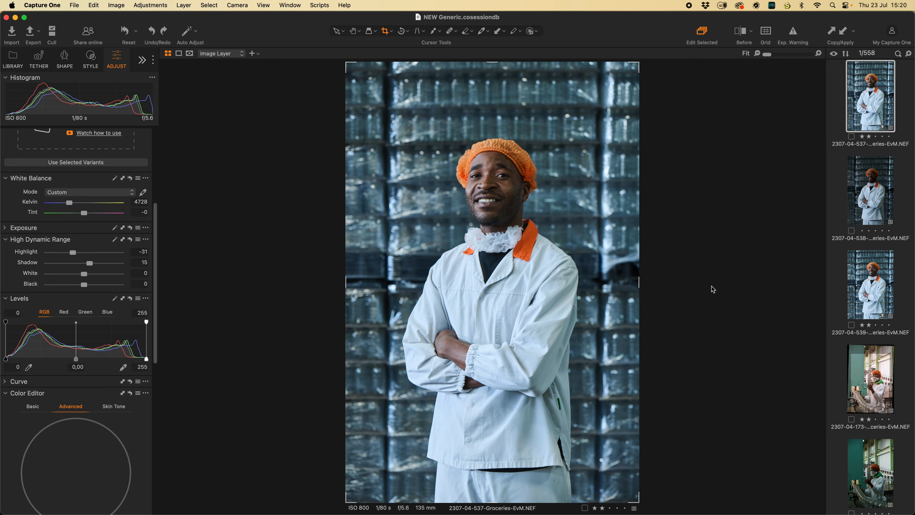
Step: Return to the thumbnail grid, copy the adjustments from 2307-04-537 and apply them to 2307-04-538
key("section")
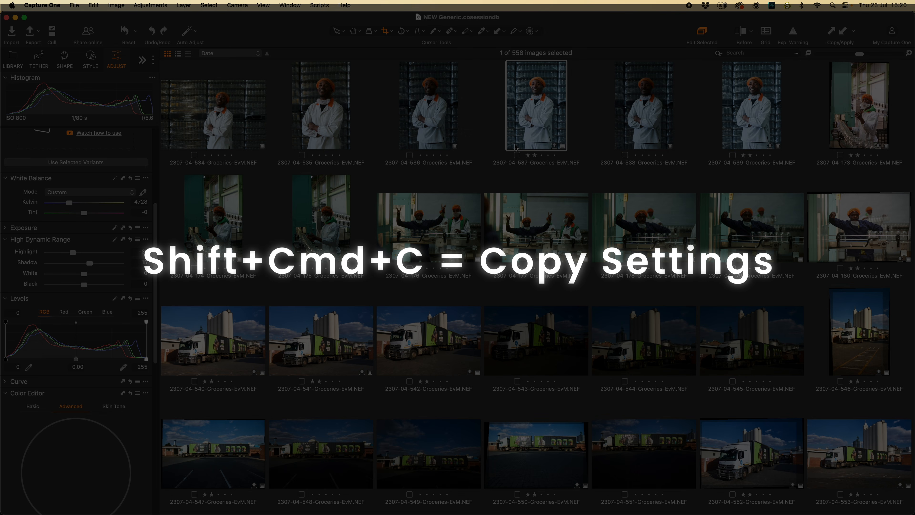
key("shift+cmd+c")
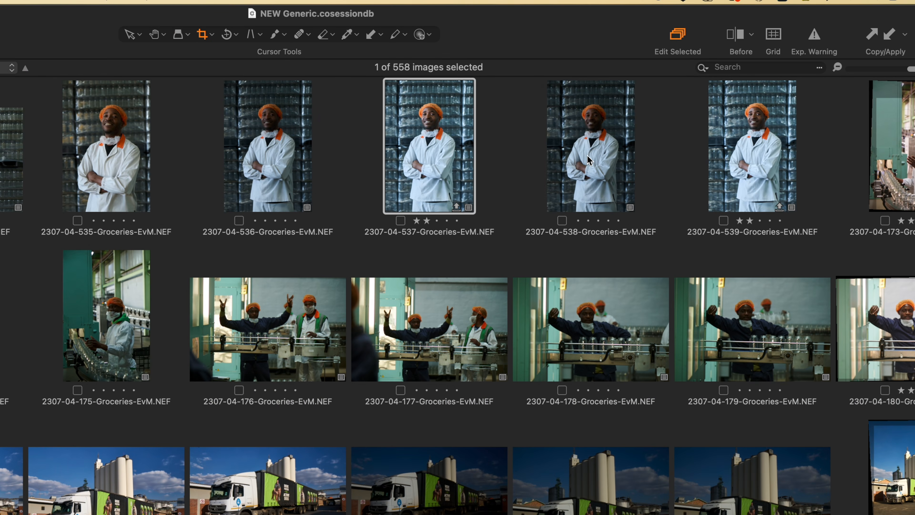
left_click(657, 149)
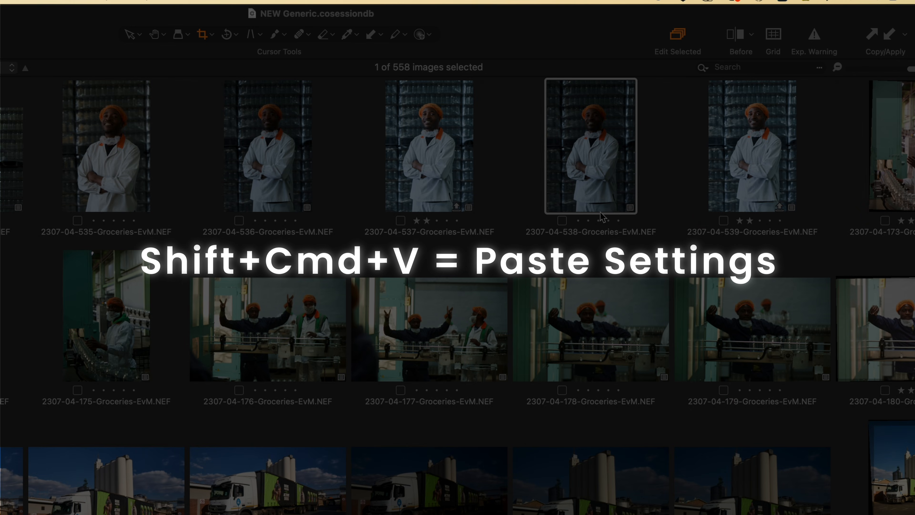
key("shift+cmd+v")
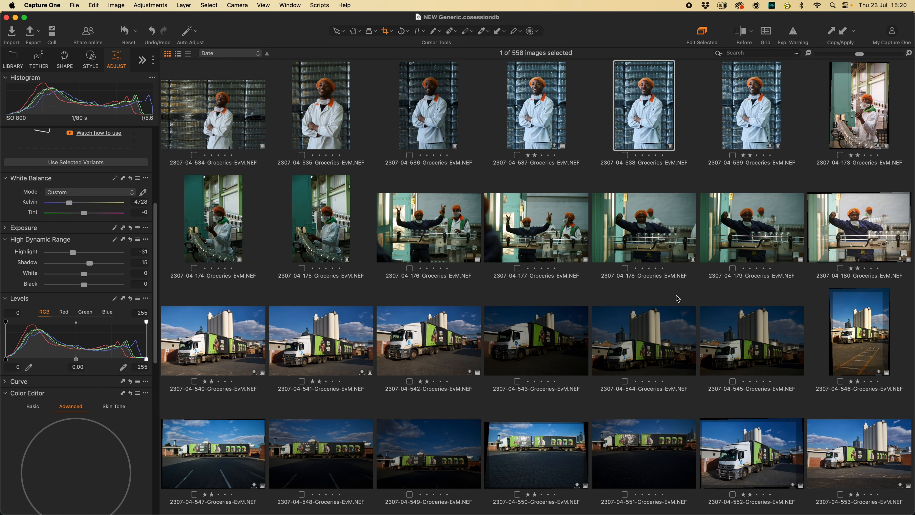
Step: Open truck image 2307-04-542, copy its adjustments, and review which settings are included in the copy
double_click(459, 344)
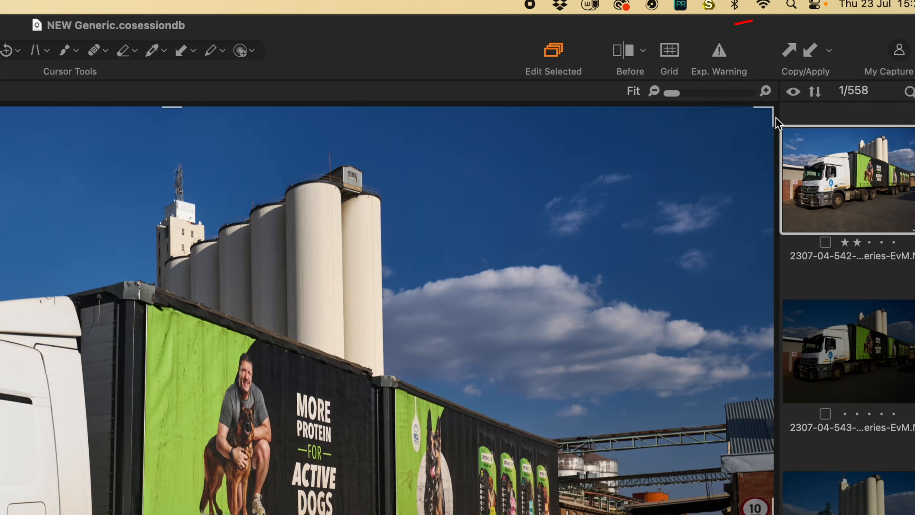
left_click(781, 58)
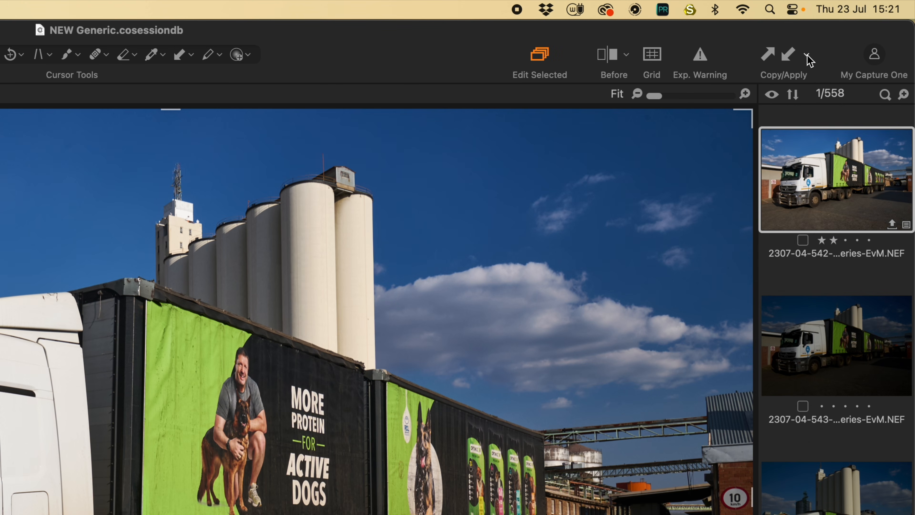
key("super+z")
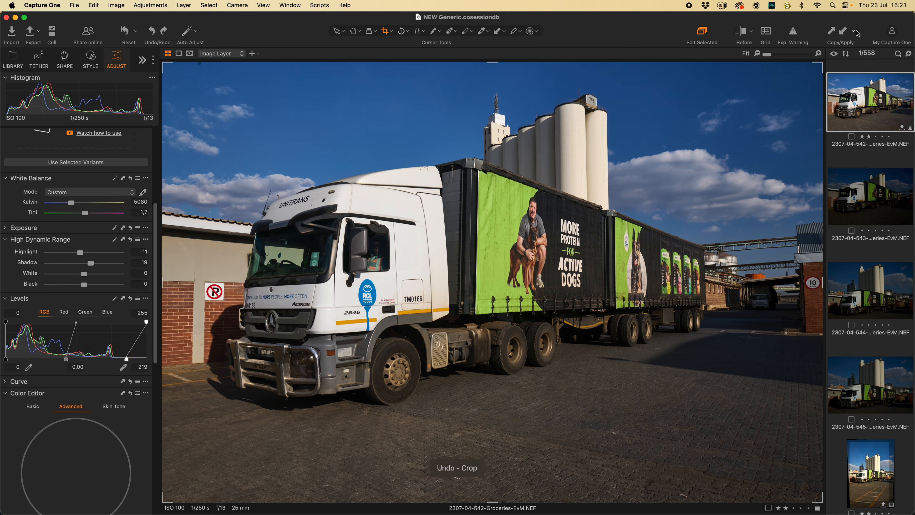
left_click(857, 33)
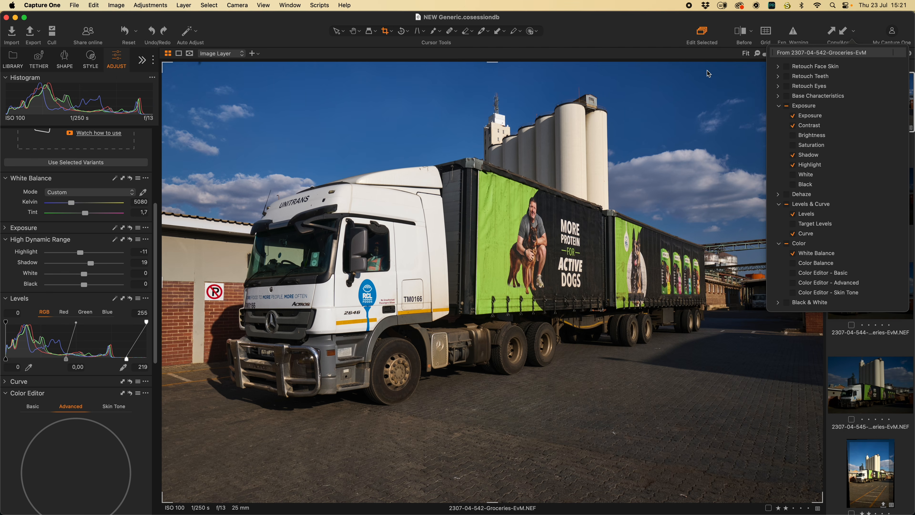
left_click_drag(661, 39, 658, 39)
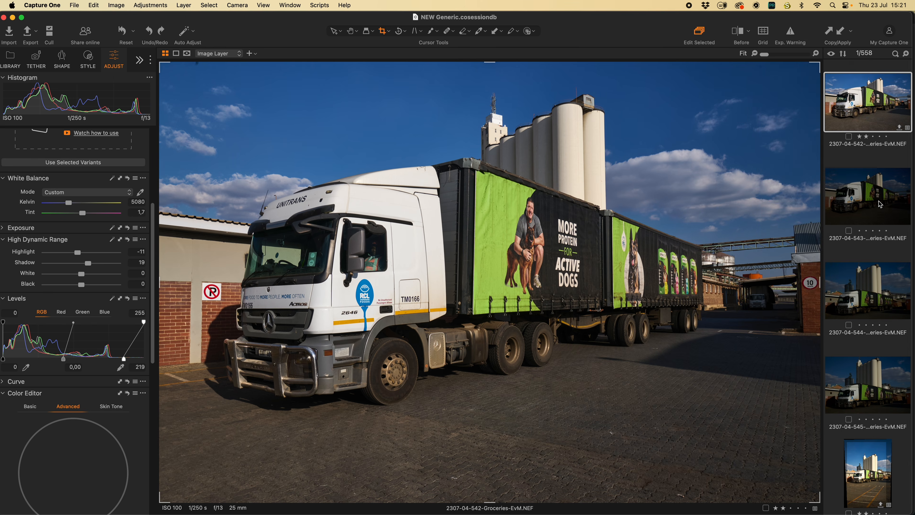
Step: Try the copied adjustments on the dark truck image 2307-04-543 and undo them
left_click(876, 191)
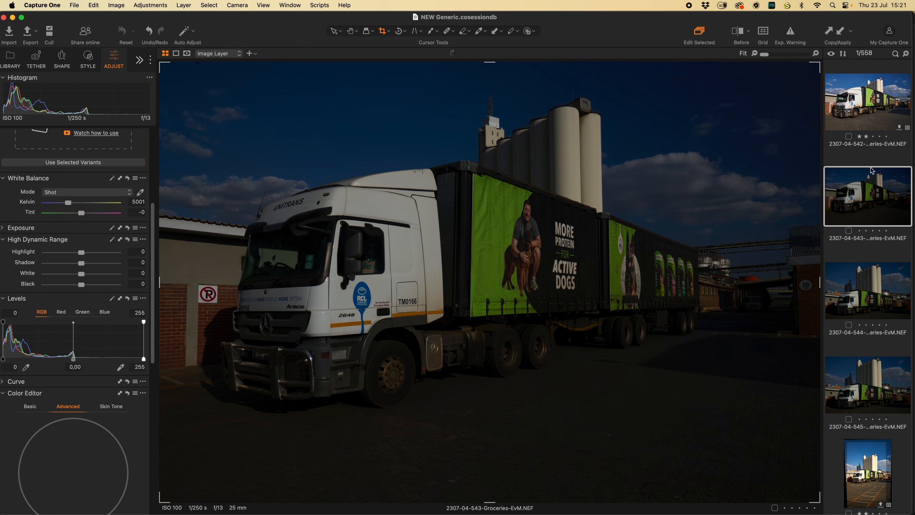
left_click(842, 33)
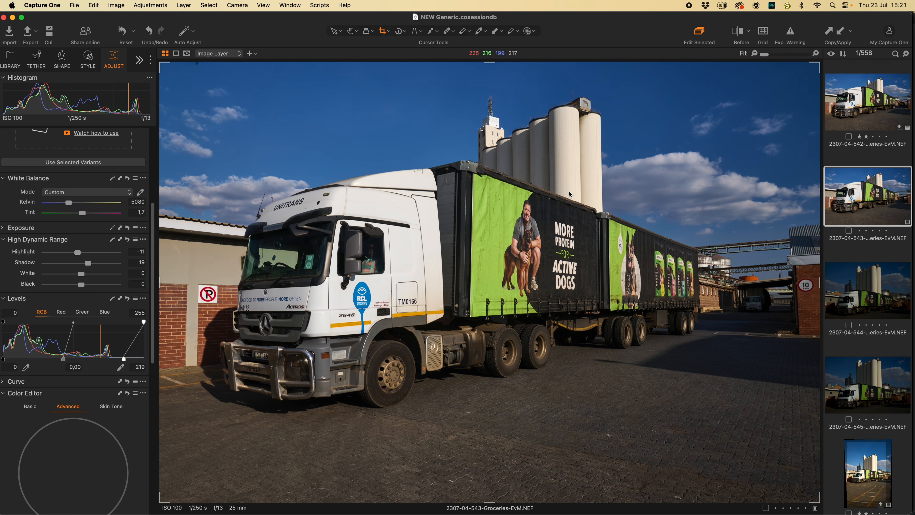
key("super+z")
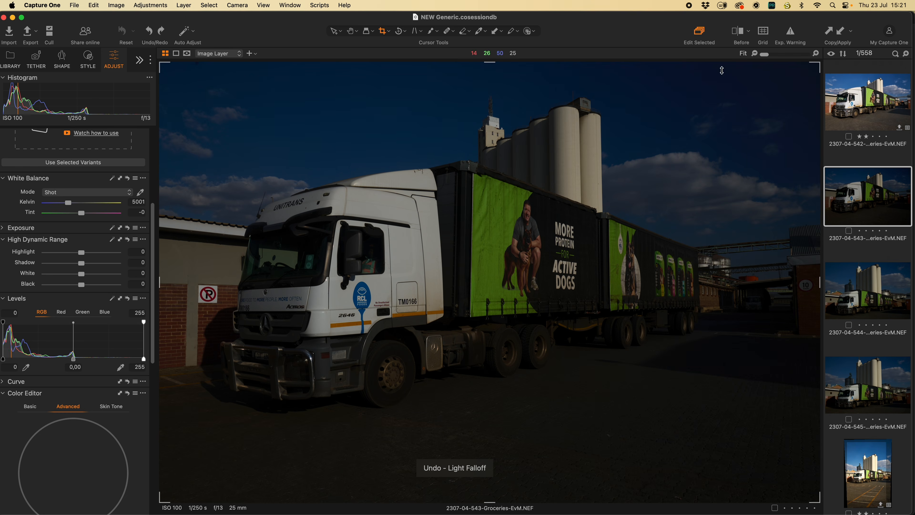
Step: Exclude all Color settings, including White Balance, from the copied adjustments and apply the rest to 2307-04-543
left_click(851, 33)
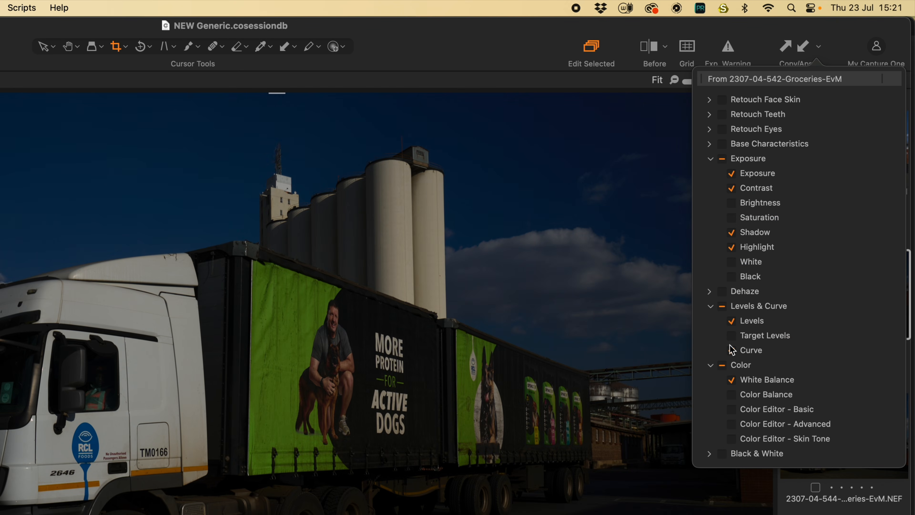
left_click(722, 366)
left_click(722, 366)
scroll(775, 393, "down", 10)
scroll(774, 383, "down", 3)
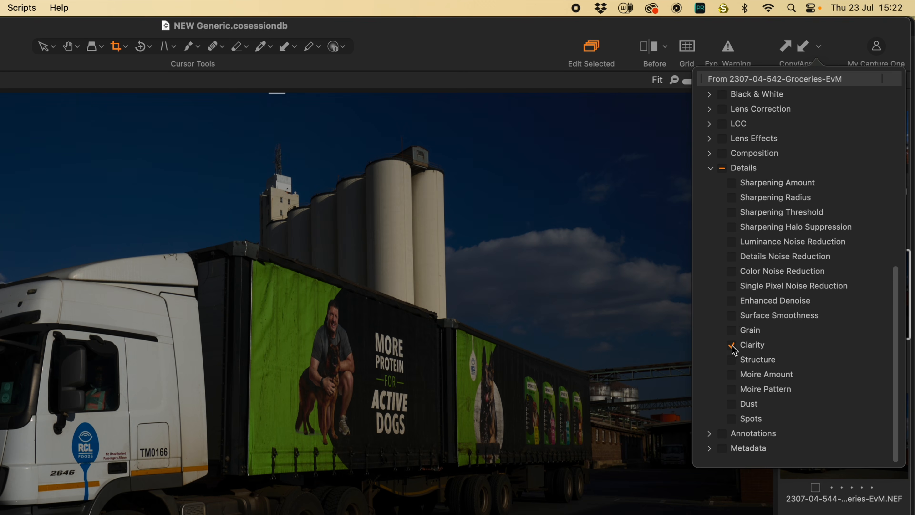
scroll(768, 407, "up", 10)
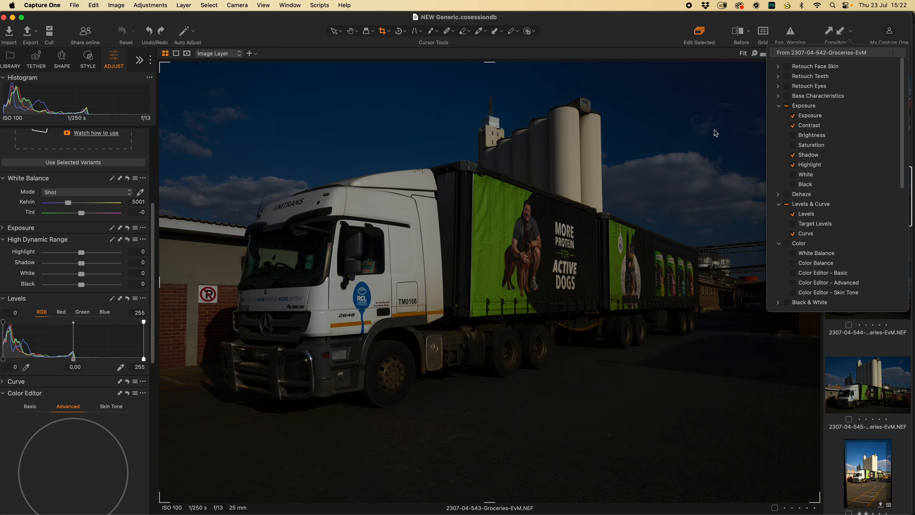
left_click(650, 149)
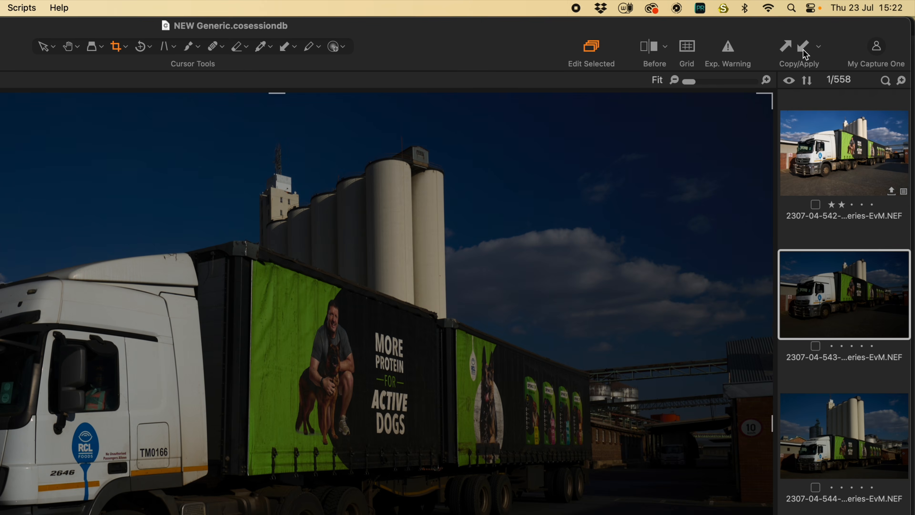
left_click(840, 31)
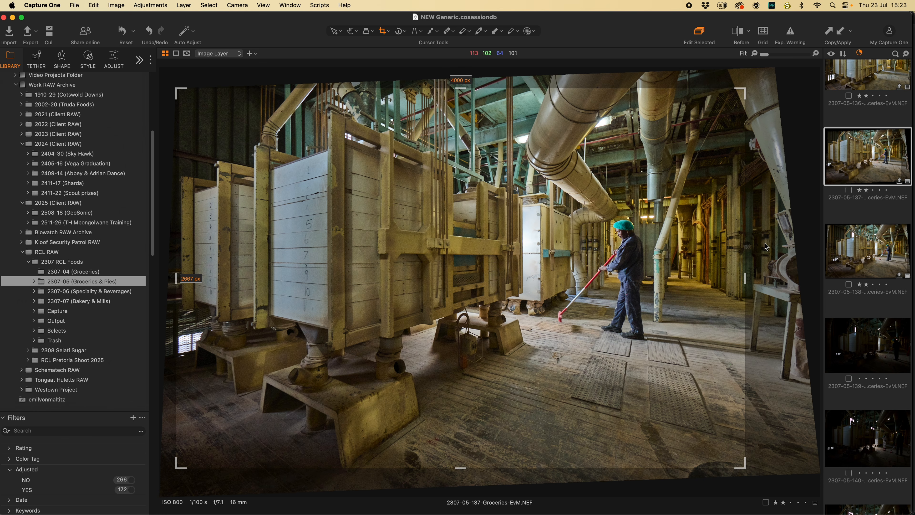
Step: Examine the adjustments, crop, rotation and keystone values of 2307-05-137 and compare with the unedited 2307-05-139
left_click(111, 61)
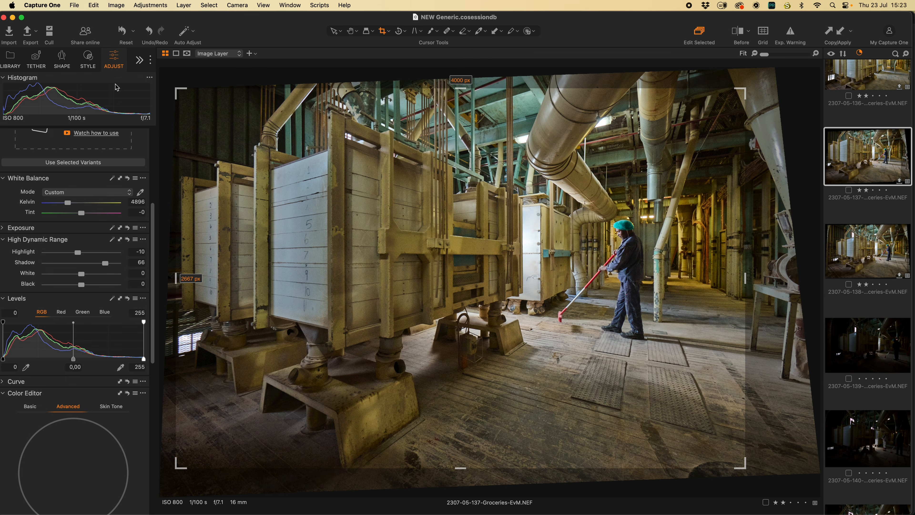
left_click(63, 60)
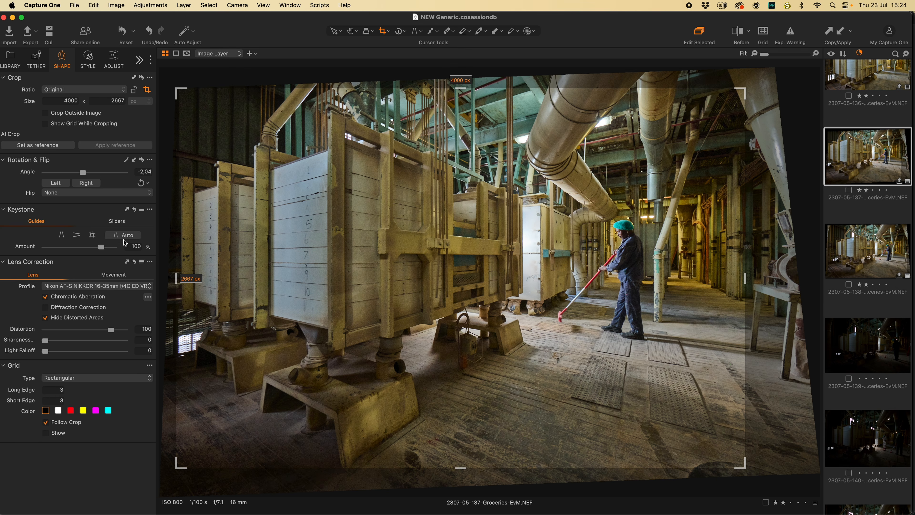
left_click(117, 221)
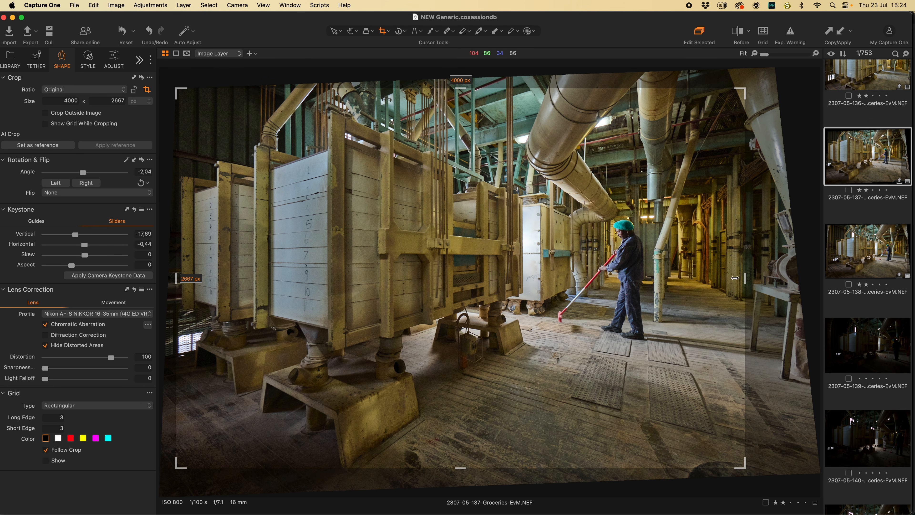
left_click(888, 357)
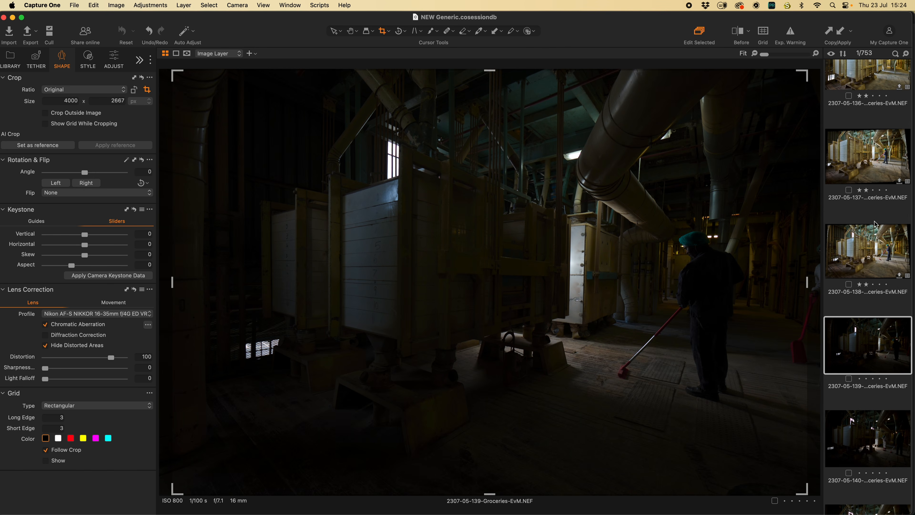
Step: Copy the adjustments from 2307-05-137, exclude all Composition settings, and apply the rest to 2307-05-139
left_click(904, 168)
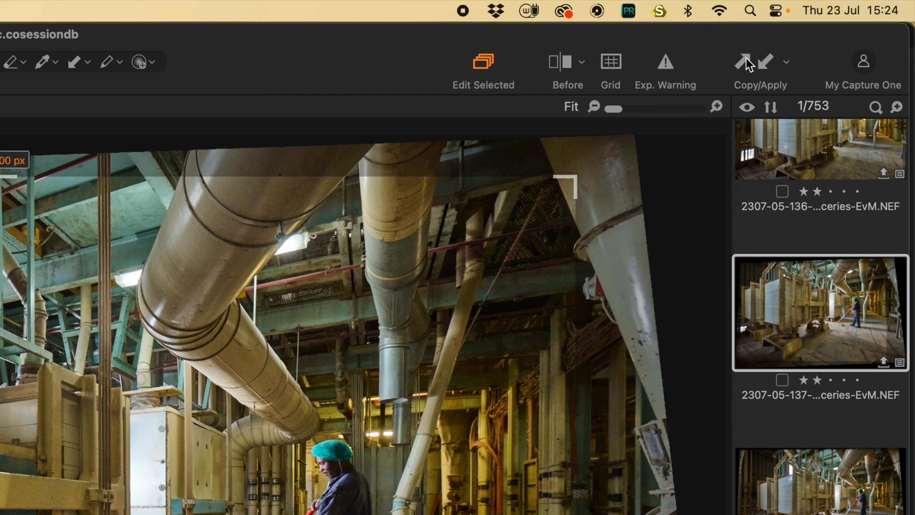
left_click(787, 62)
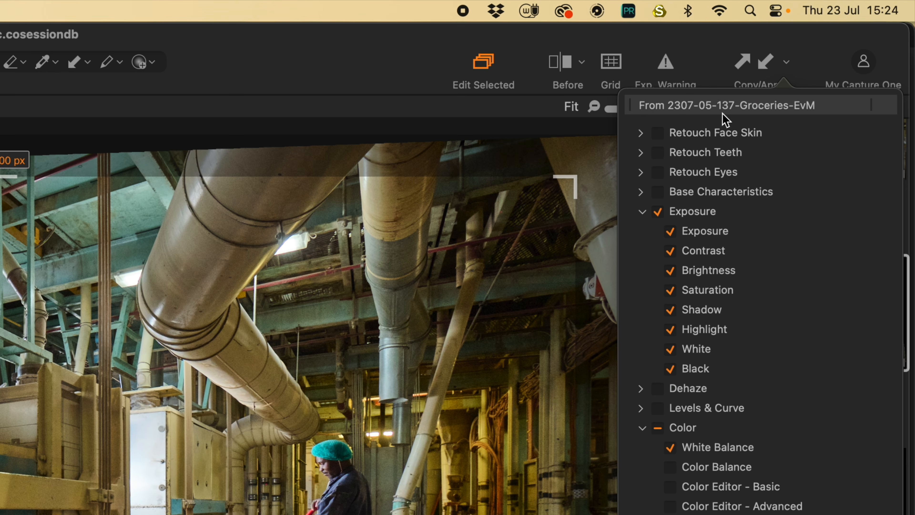
scroll(748, 328, "down", 10)
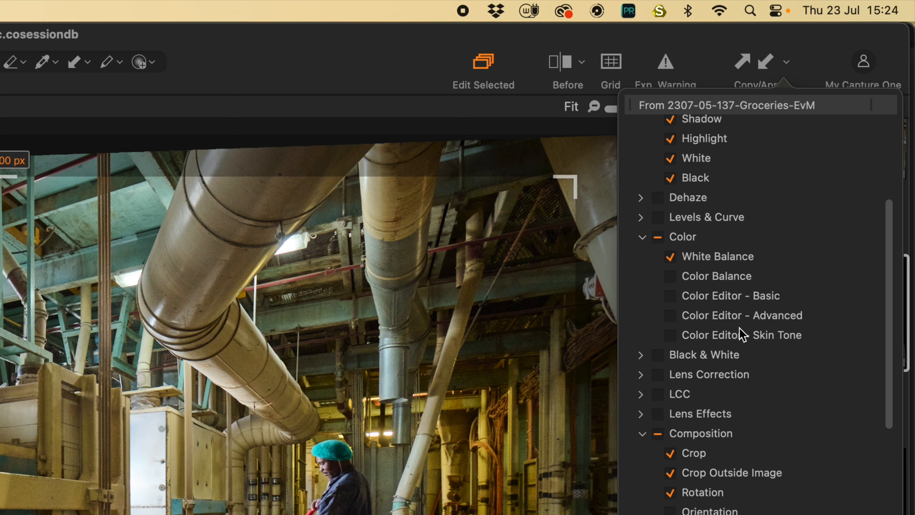
scroll(685, 341, "down", 6)
scroll(675, 288, "up", 5)
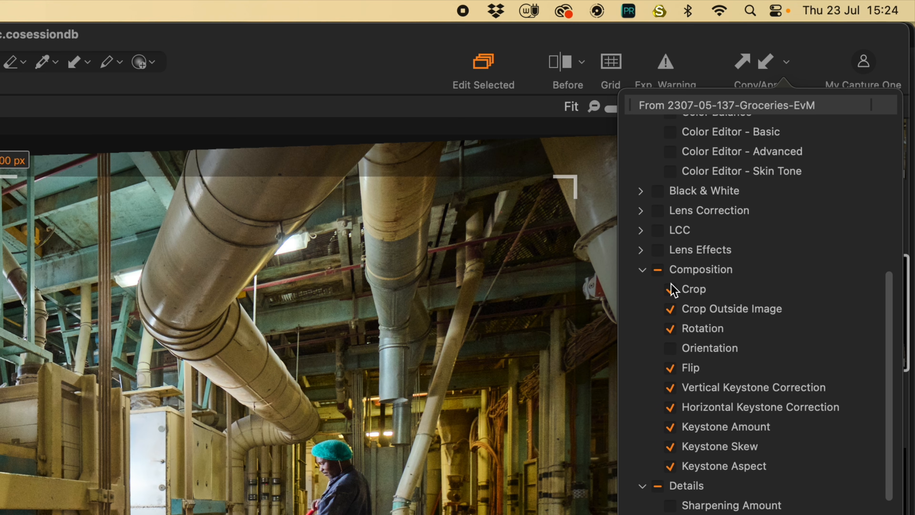
left_click(658, 270)
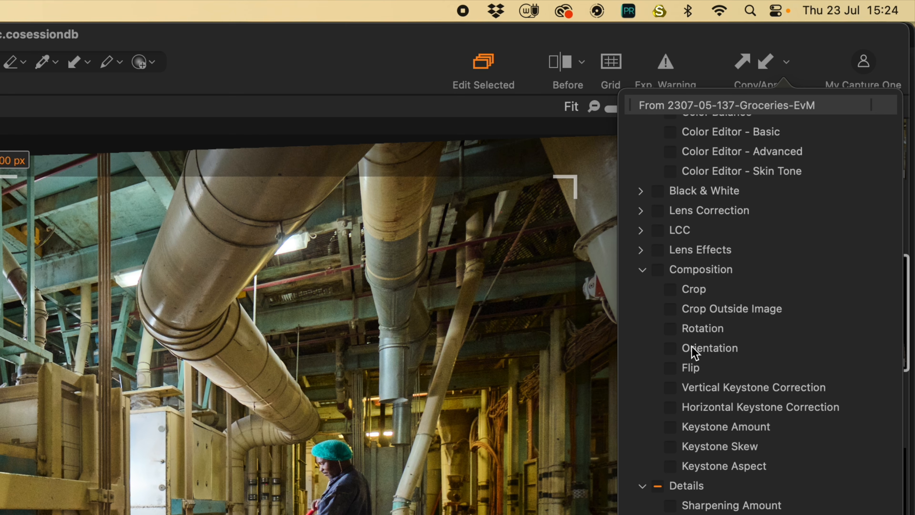
left_click(872, 327)
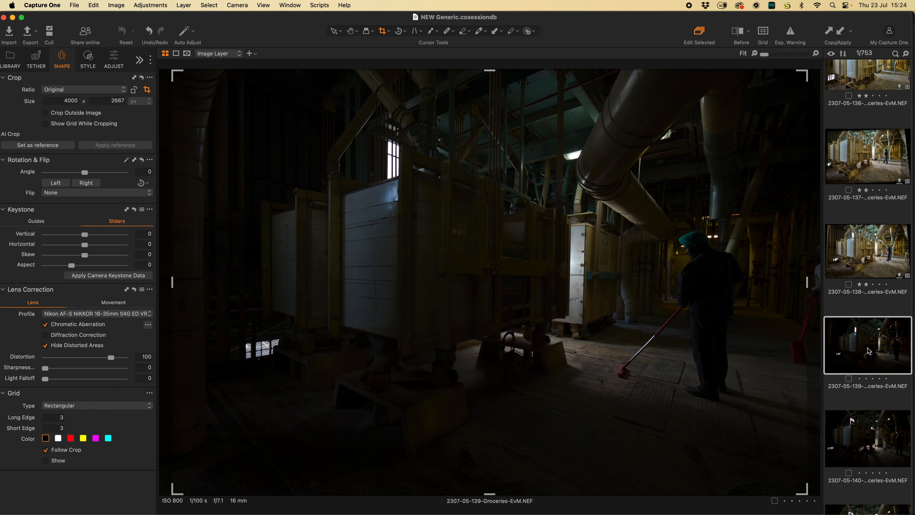
left_click(842, 33)
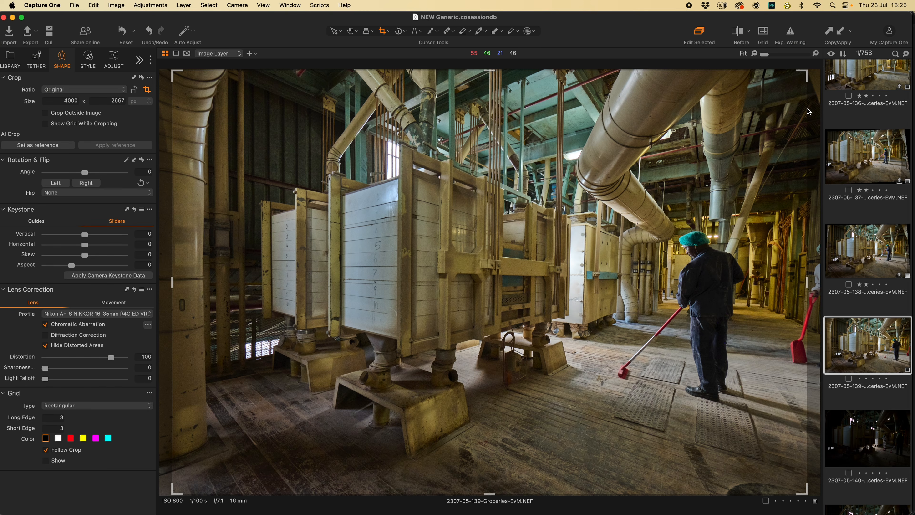
Step: In the thumbnail grid, apply the copied adjustments to images 2307-05-140, 2307-05-141 and 2307-05-143 together
key("g")
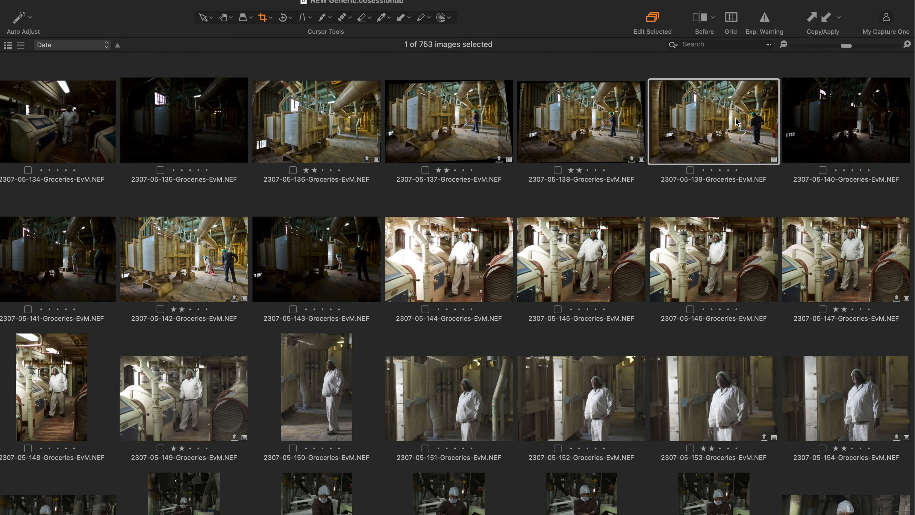
left_click(851, 137)
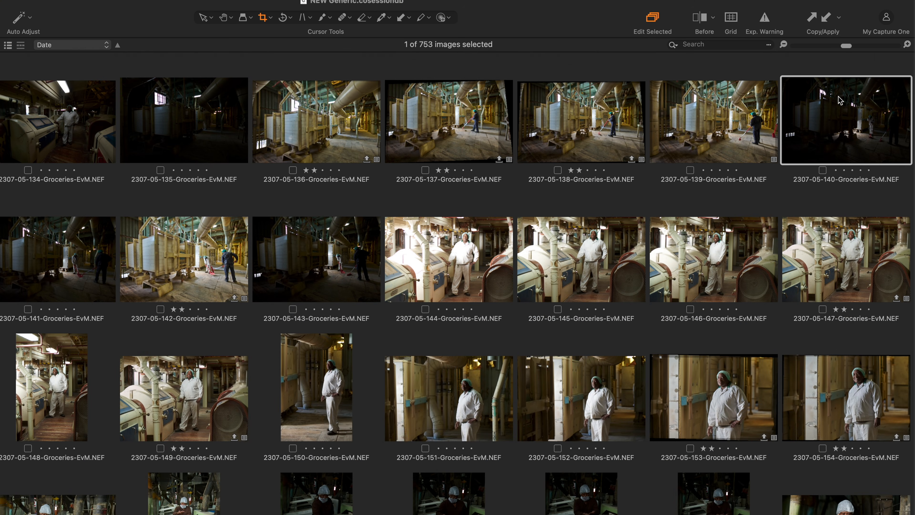
left_click(72, 266, "super")
left_click(332, 284, "super")
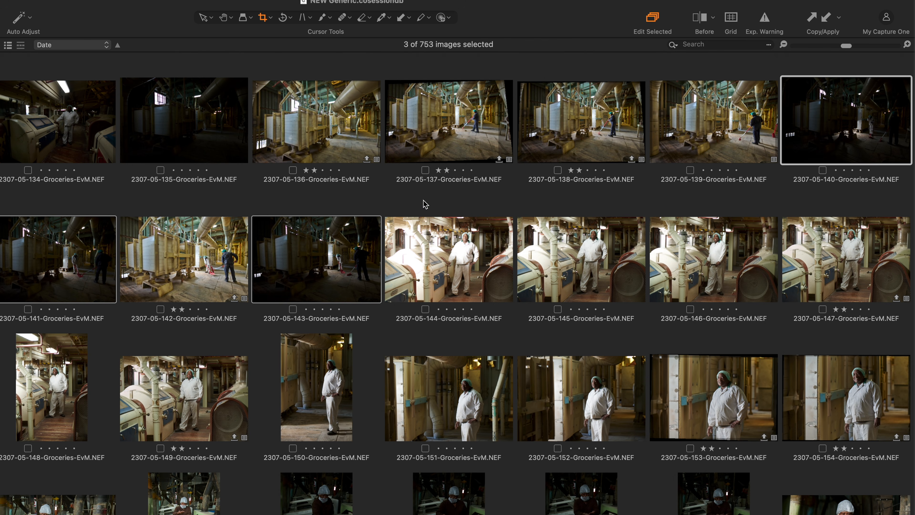
left_click(825, 22)
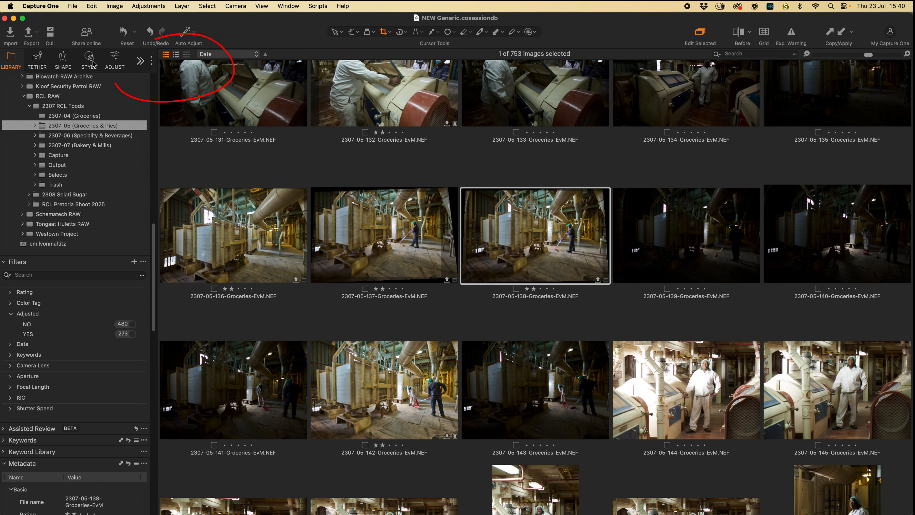
Step: Set the Adjustments Clipboard to autoselect Adjusted except Composition for copied settings
left_click(89, 60)
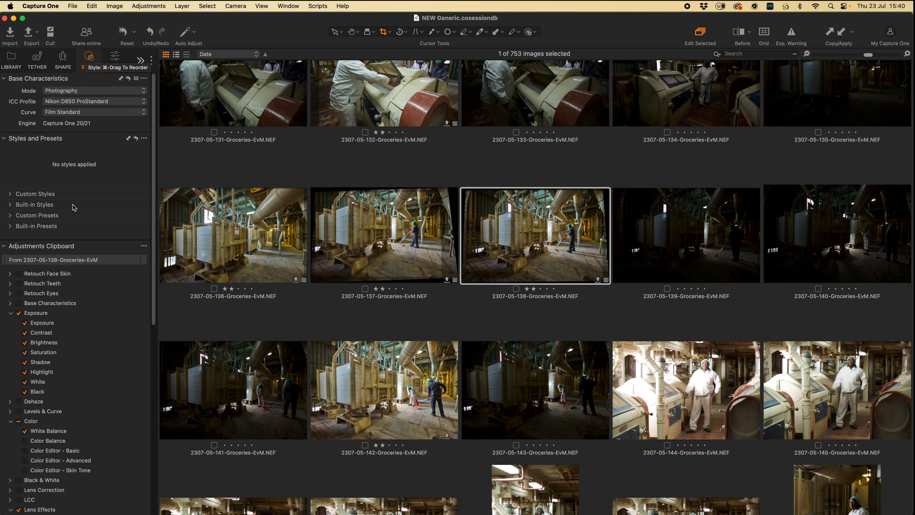
left_click_drag(155, 291, 152, 311)
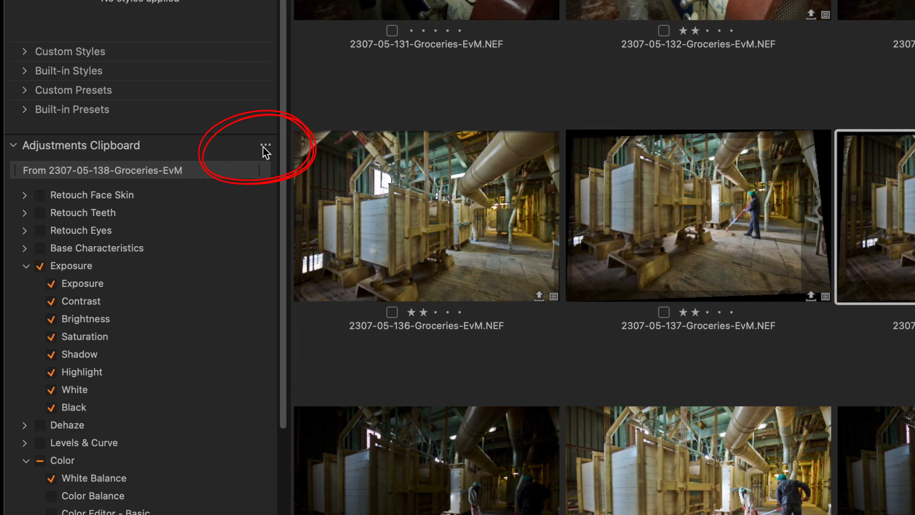
left_click(269, 145)
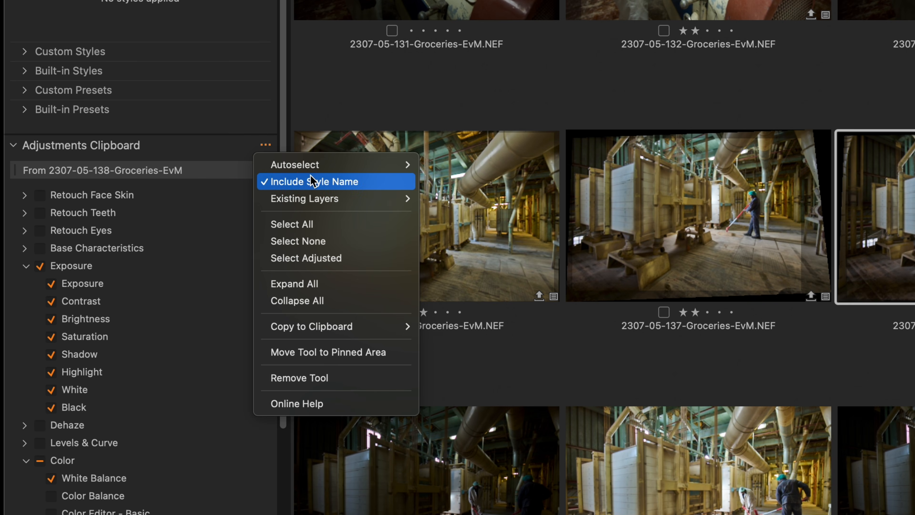
mouse_move(314, 168)
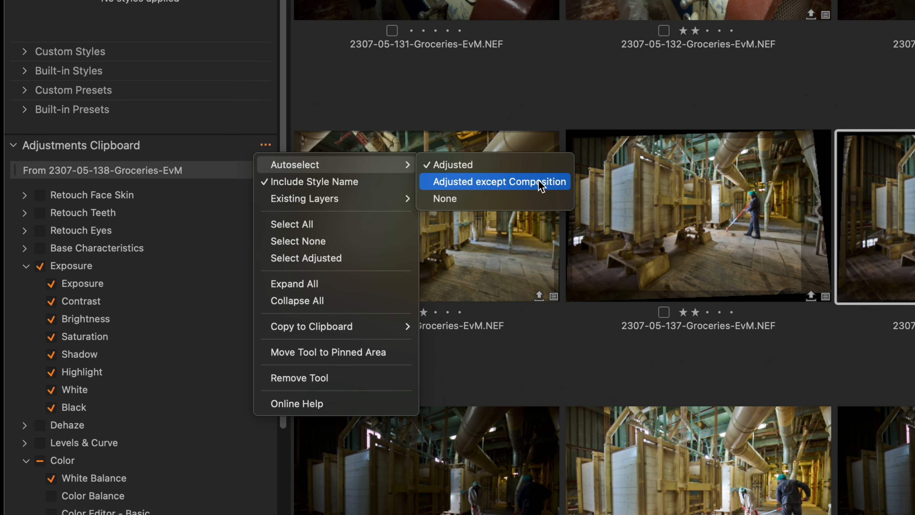
left_click(508, 184)
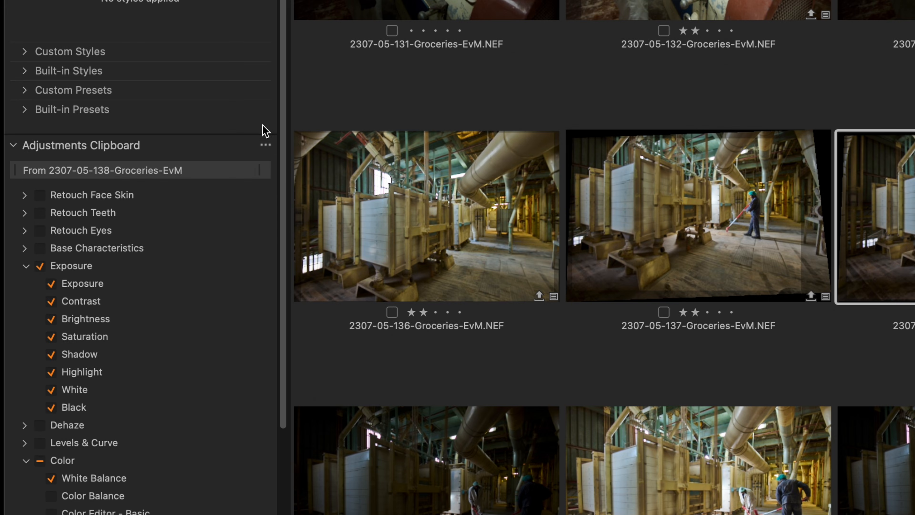
left_click(146, 195)
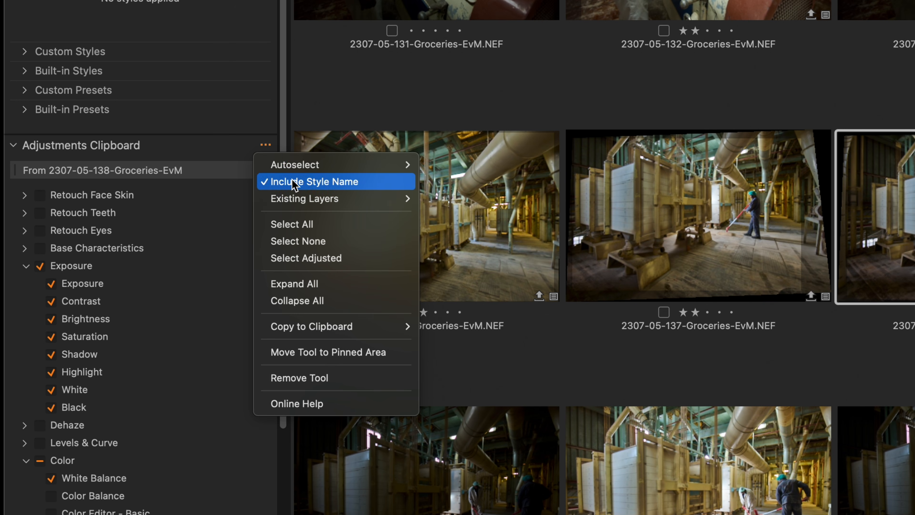
mouse_move(303, 165)
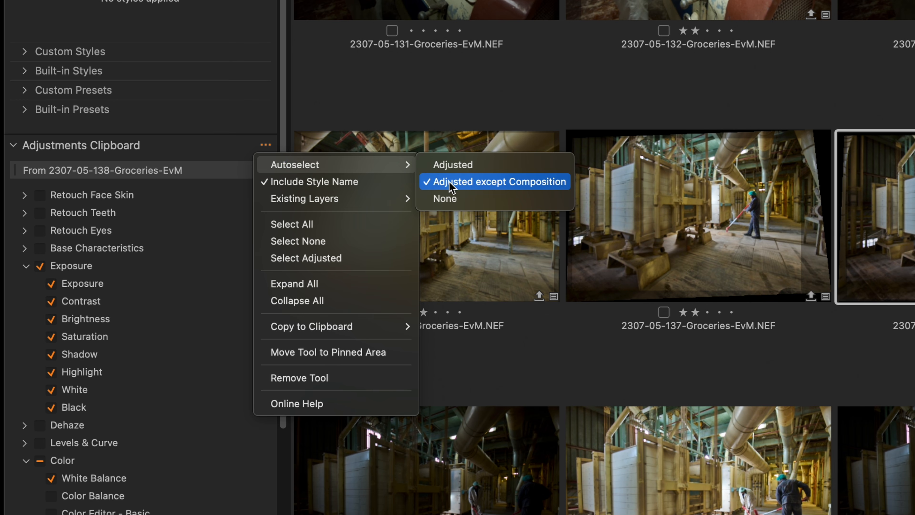
left_click(467, 182)
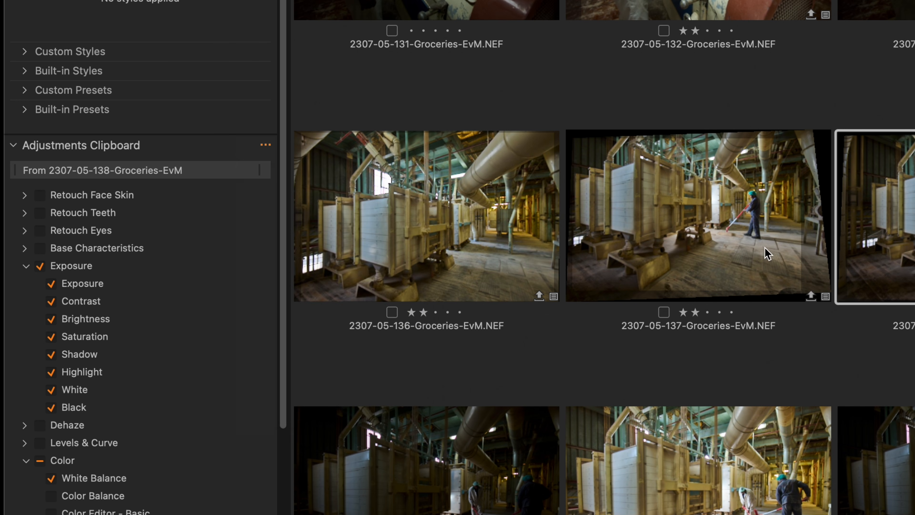
Step: Copy the adjustments from 2307-05-137 and apply them to the dark image 2307-05-139
left_click(743, 226)
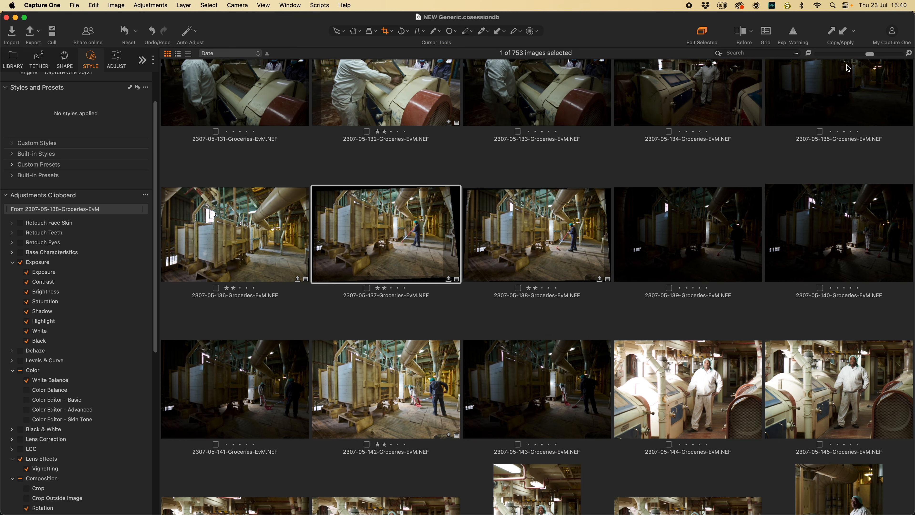
left_click(833, 36)
left_click(675, 239)
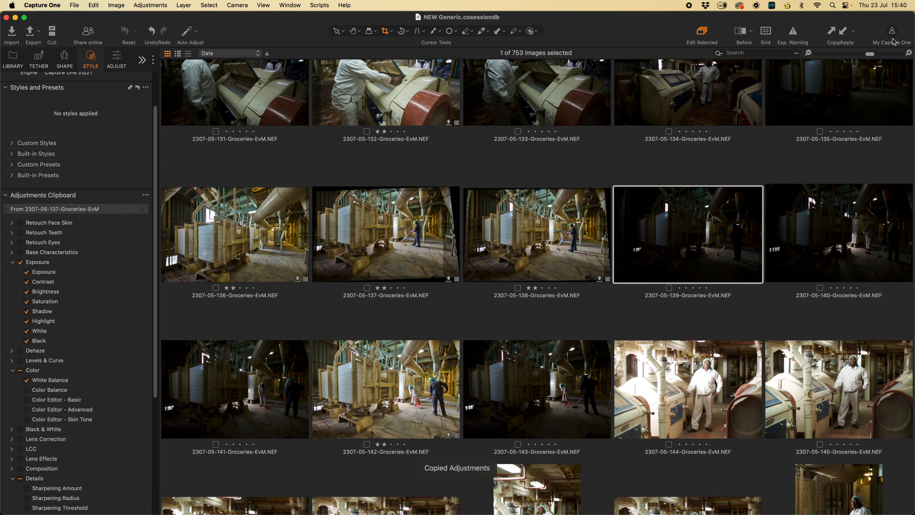
double_click(713, 235)
left_click(843, 34)
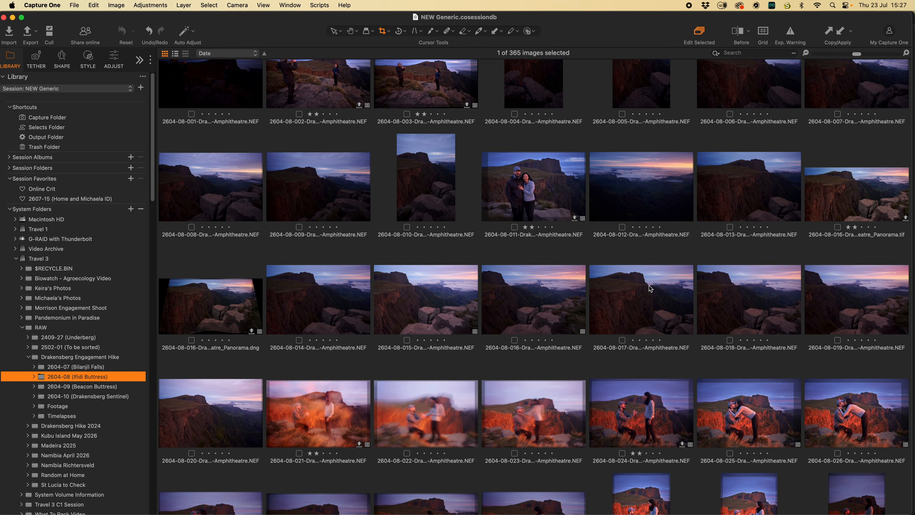
Step: Open 2604-08-017 and set Exposure to 0,88, Contrast to 5, Highlight to -35 and Shadow to 10
left_click(684, 309)
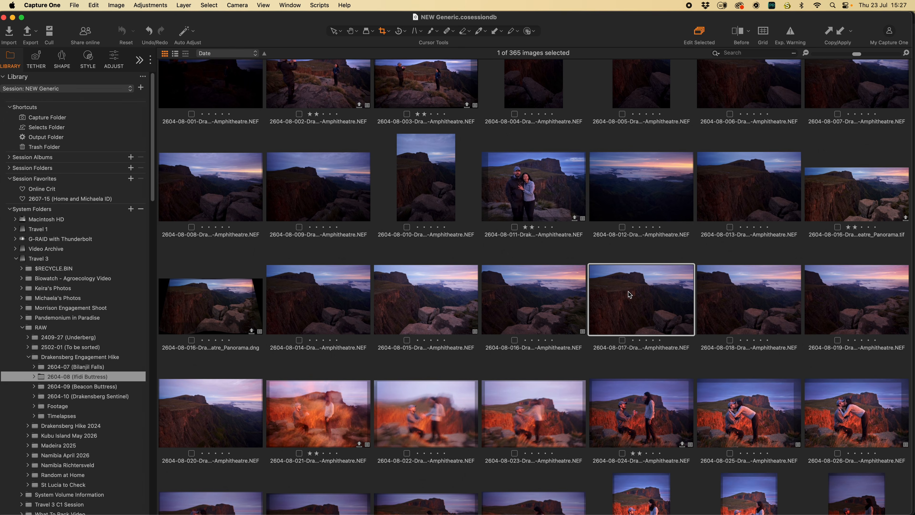
double_click(633, 320)
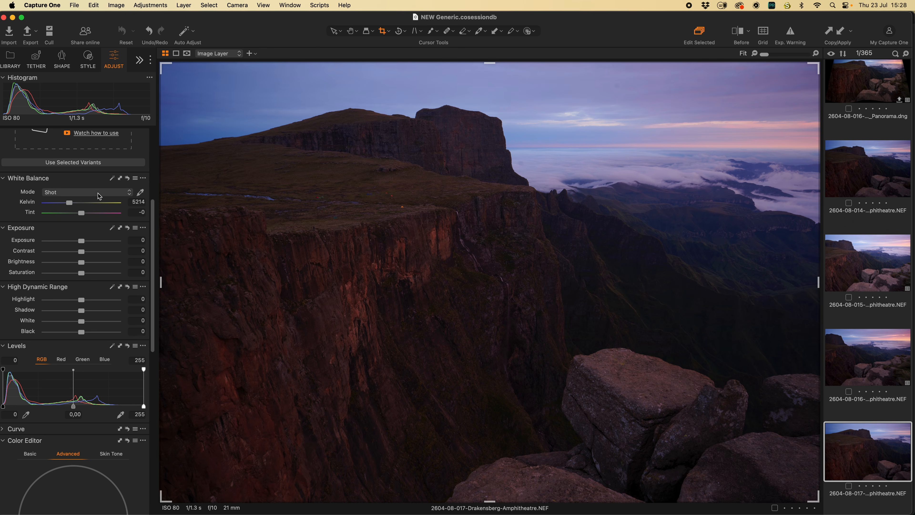
left_click_drag(82, 241, 91, 242)
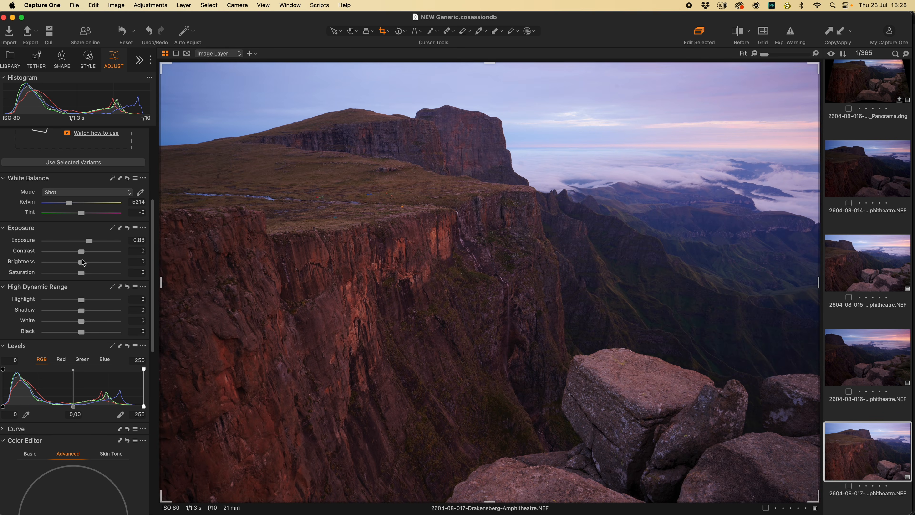
left_click_drag(76, 300, 68, 300)
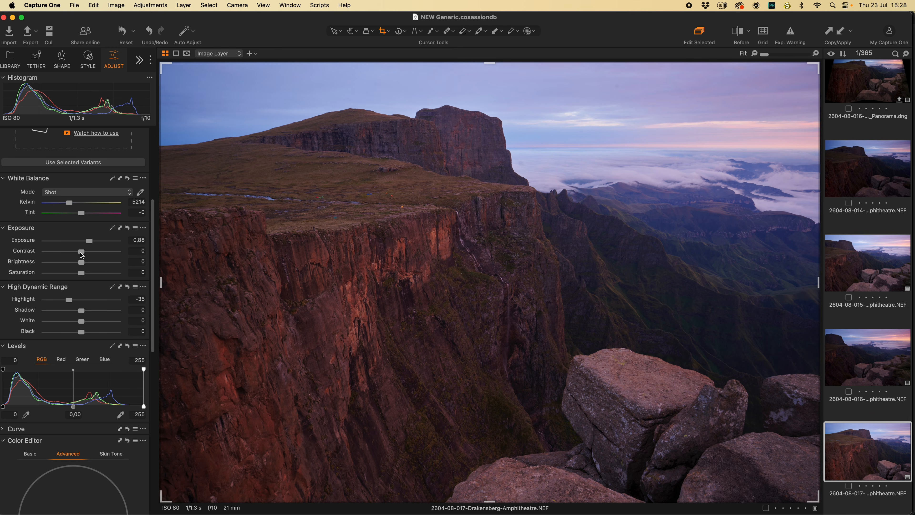
left_click_drag(85, 252, 85, 253)
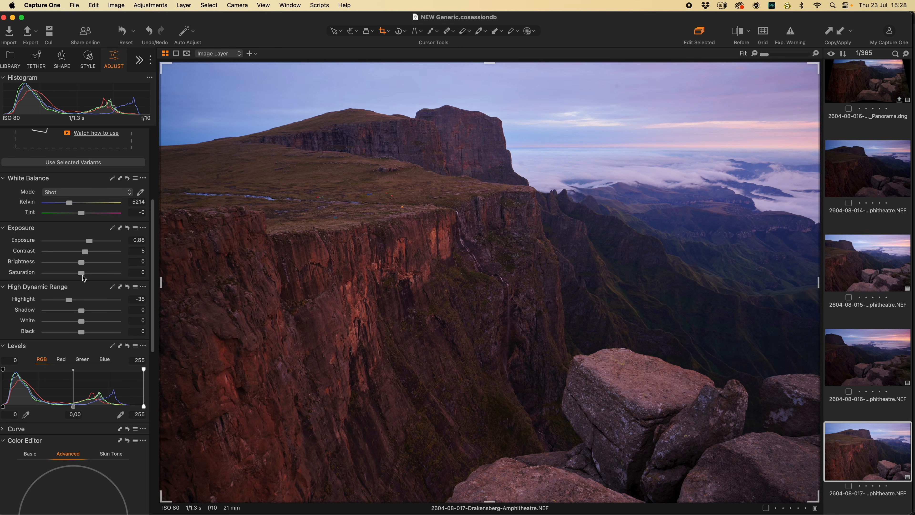
left_click_drag(81, 311, 87, 311)
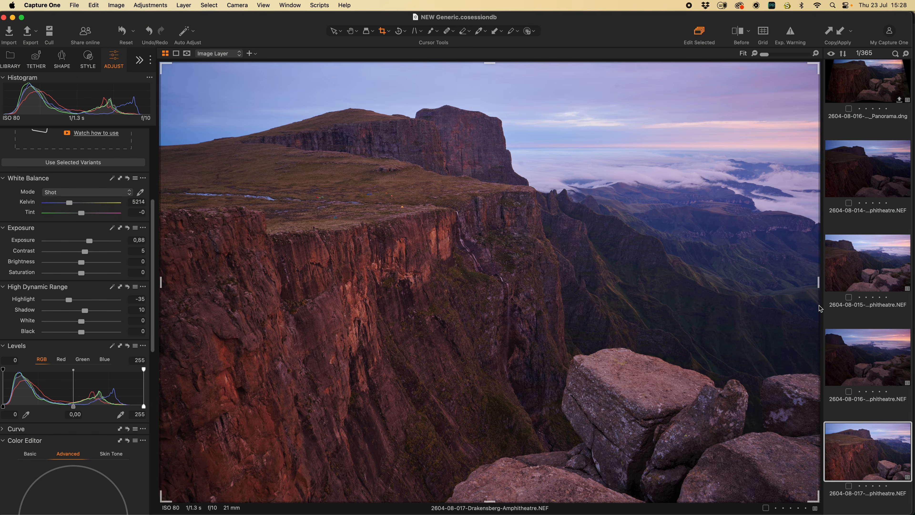
Step: Extend the selection from 2604-08-017 to 2604-08-019 and apply only its Exposure and Contrast settings to the other two images
scroll(880, 361, "down", 6)
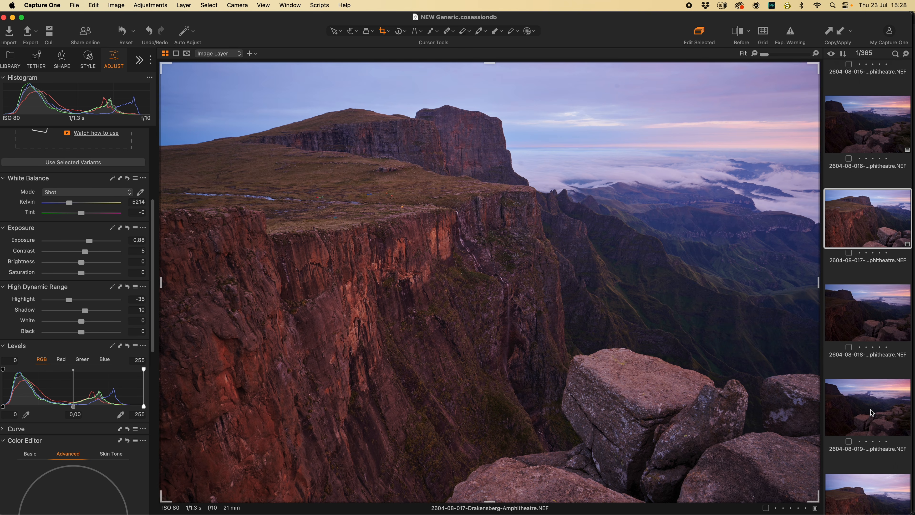
left_click(881, 421, "shift")
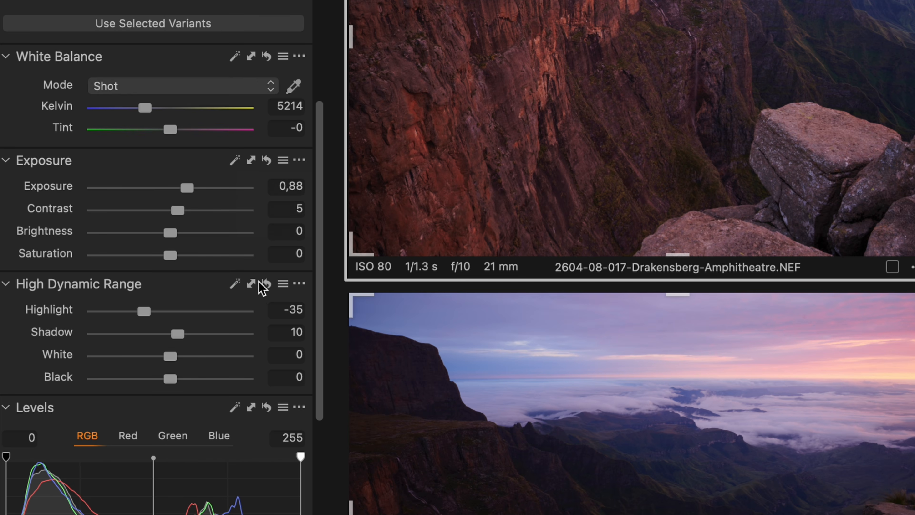
left_click(253, 164)
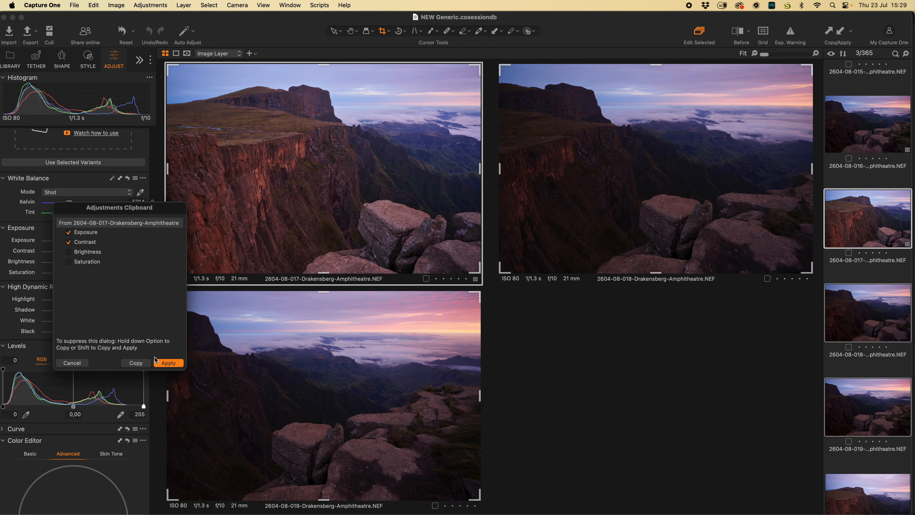
left_click(168, 363)
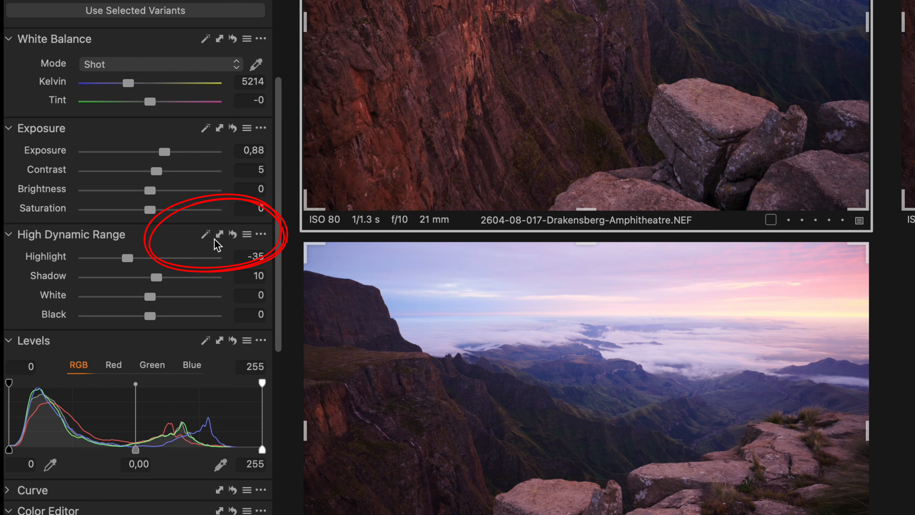
Step: Apply the Highlight and Shadow settings of 2604-08-017 to the other selected images
left_click(219, 234)
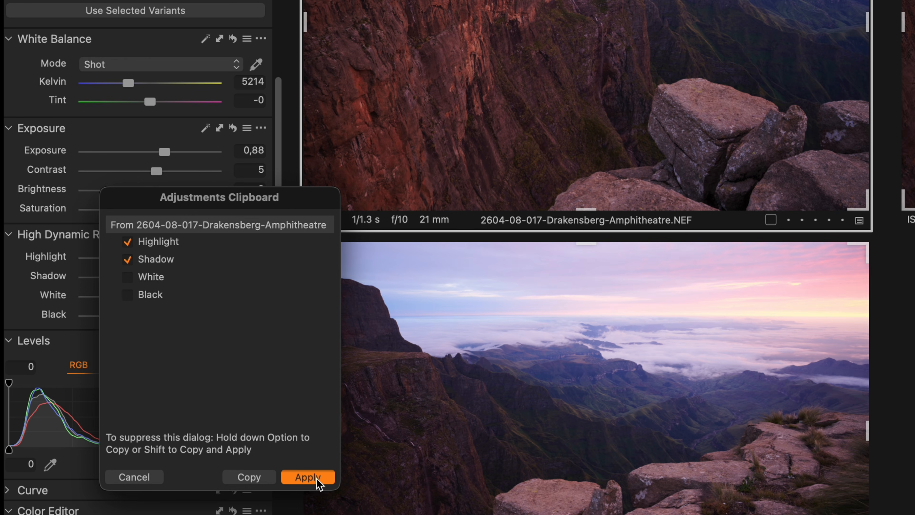
left_click(307, 478)
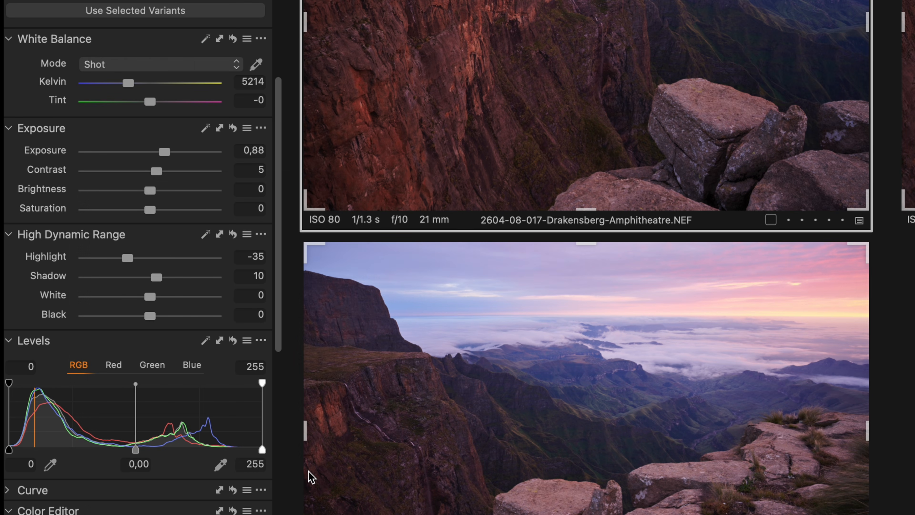
left_click(219, 235)
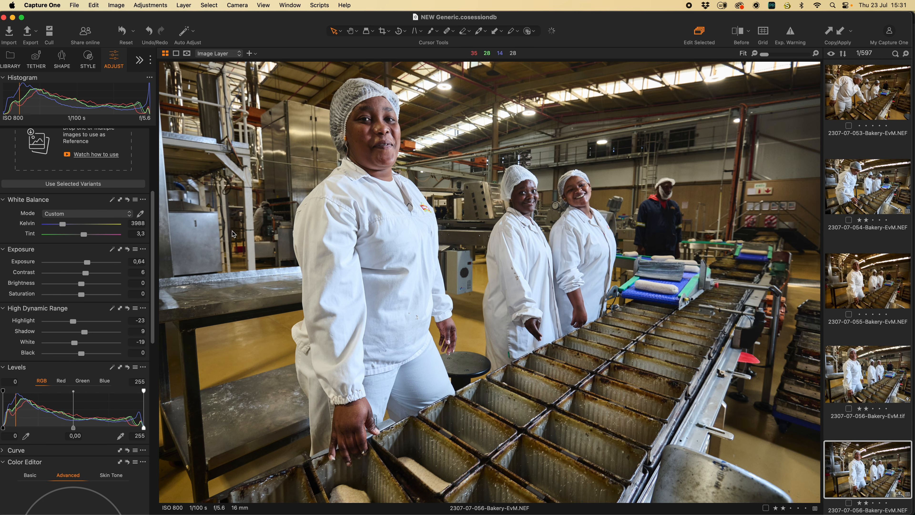
Step: Sample neutral areas for the white balance of 2307-07-056, and refine it to Kelvin 4013 and Tint 2,1
left_click(142, 214)
left_click(285, 282)
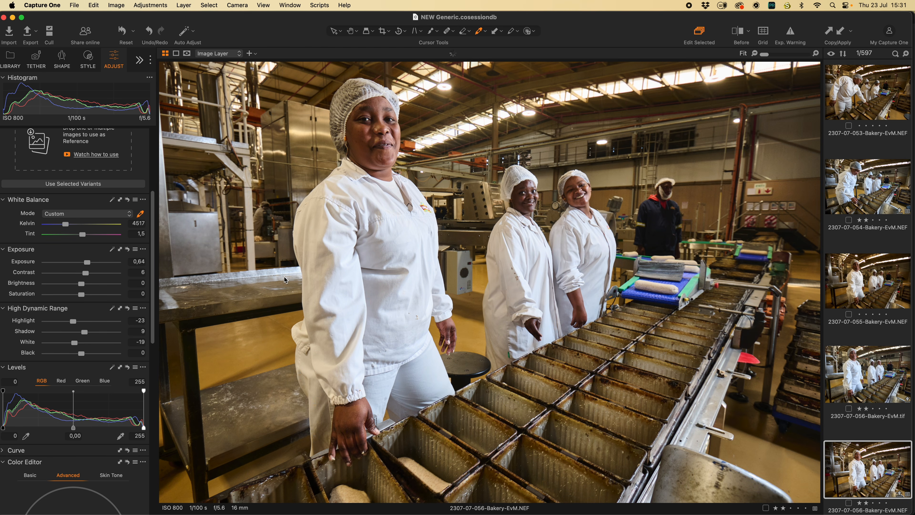
left_click(273, 247)
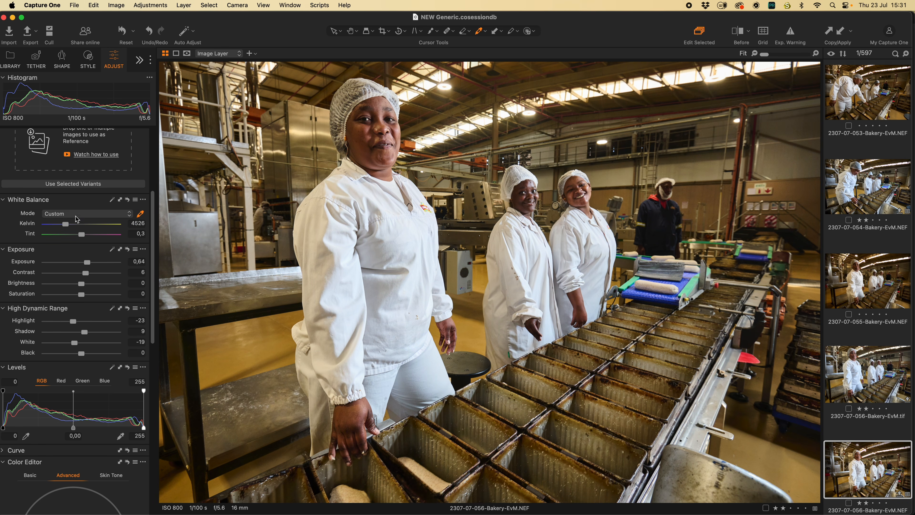
left_click_drag(67, 227, 64, 228)
left_click_drag(82, 234, 60, 221)
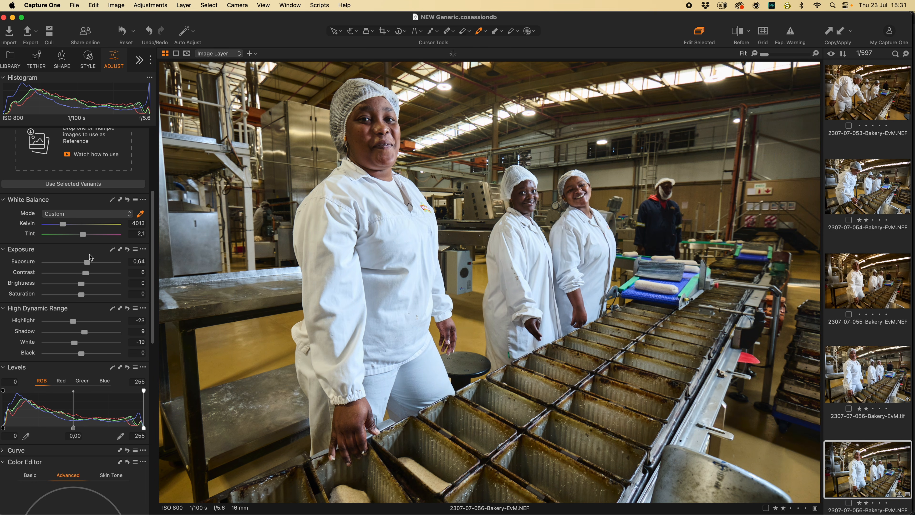
Step: In the thumbnail grid, select the images from 2307-07-056.NEF through 2307-07-061.NEF and apply only the White Balance of 2307-07-056
key("section")
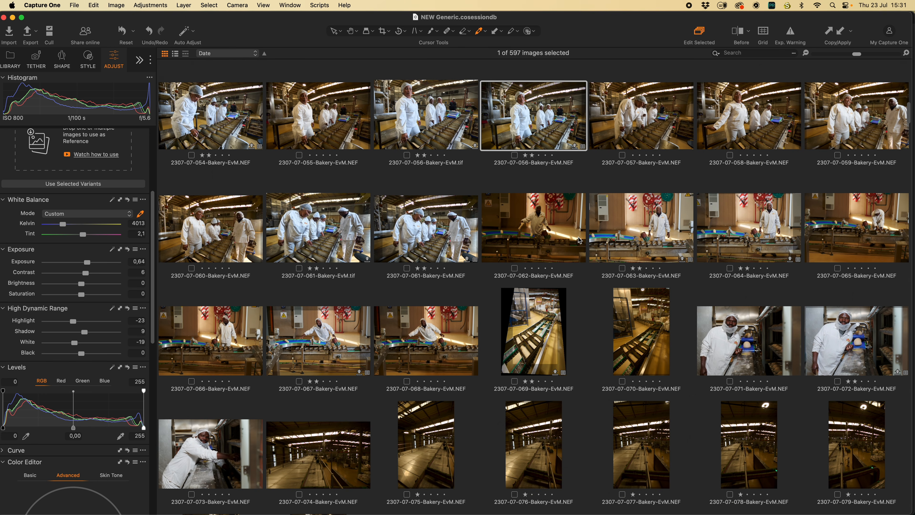
left_click(460, 245, "shift")
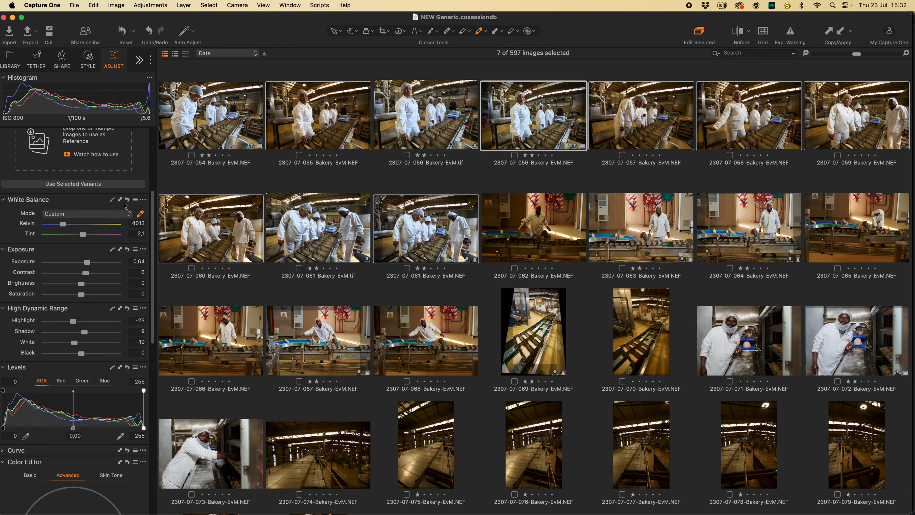
left_click(121, 201)
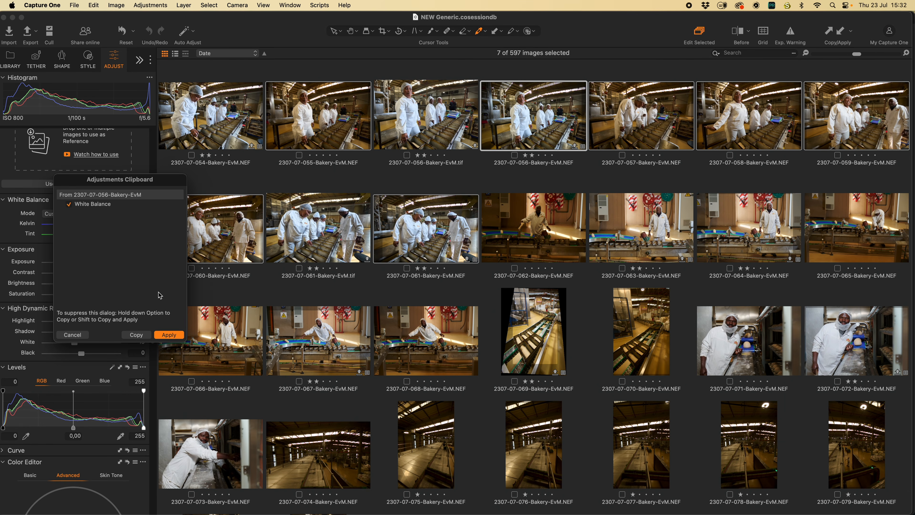
left_click(169, 335)
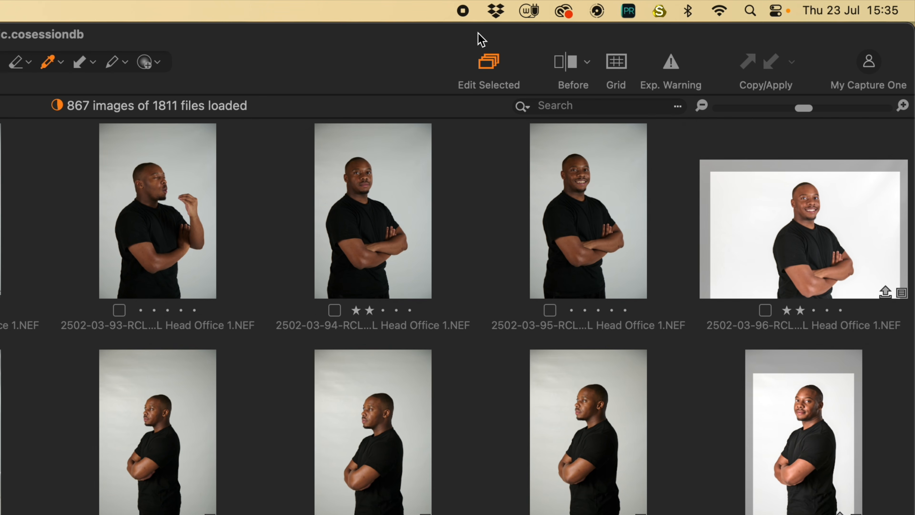
Step: Switch Edit Selected off and back on, and select the portraits 2502-03-91 through 2502-03-95
left_click(489, 65)
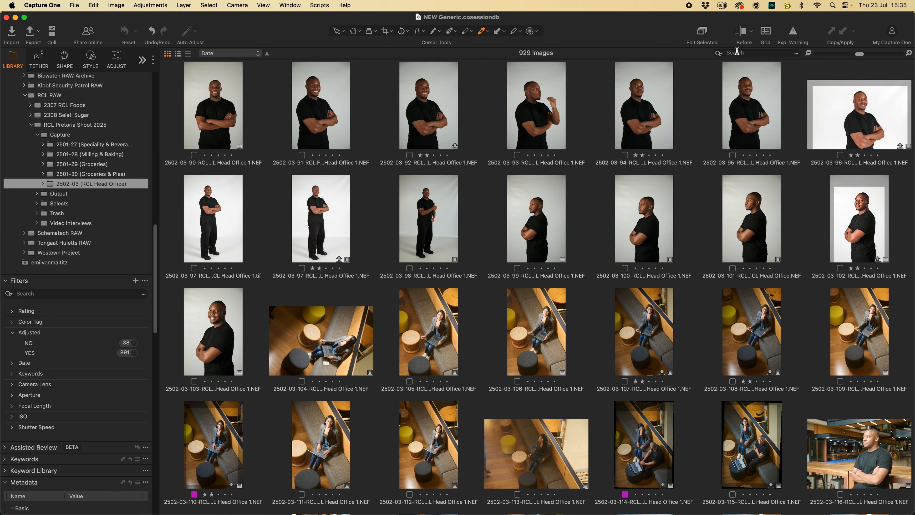
left_click(703, 37)
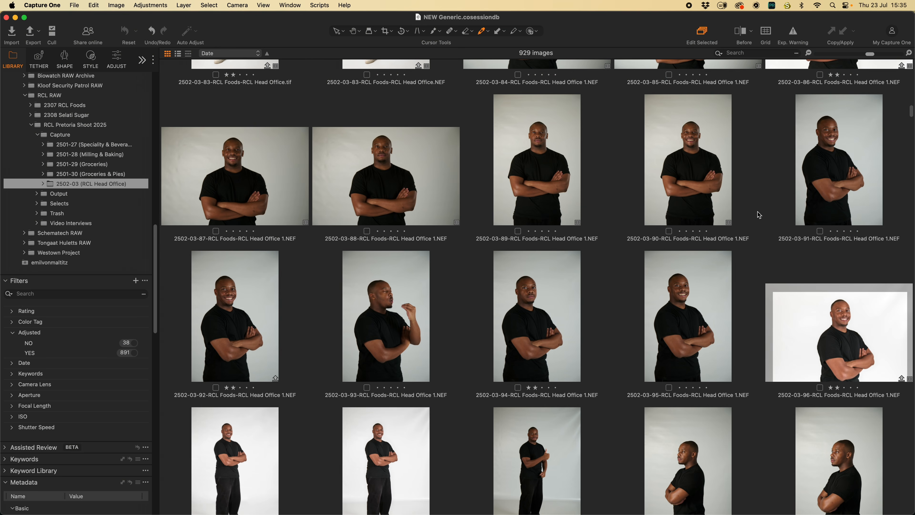
left_click(844, 147)
left_click(693, 321, "shift")
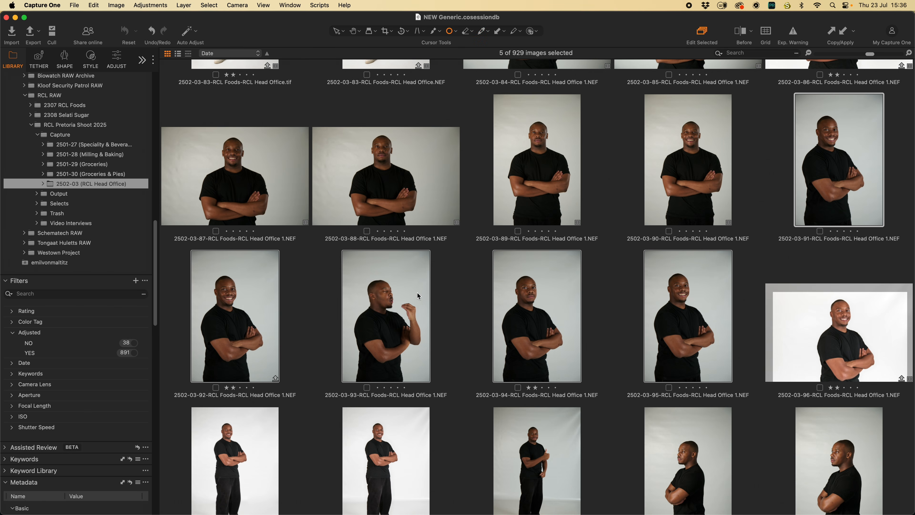
Step: Adjust the five selected portraits together with Exposure 0,8, Highlight -9 and Shadow 4
left_click(116, 61)
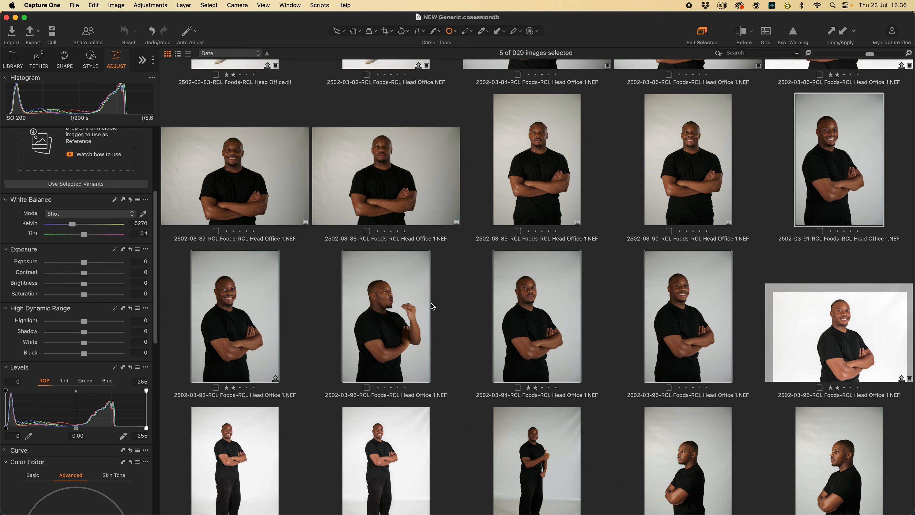
key("q")
left_click_drag(443, 302, 501, 302)
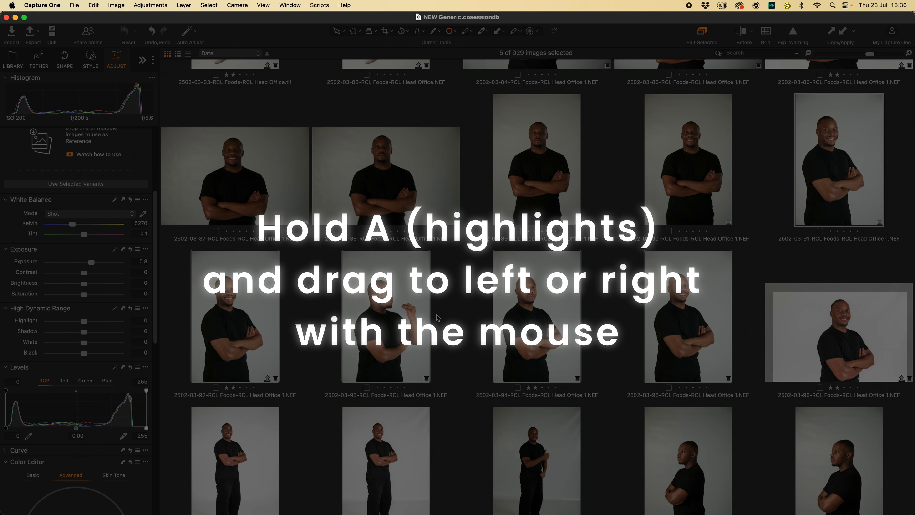
left_click_drag(478, 320, 486, 355)
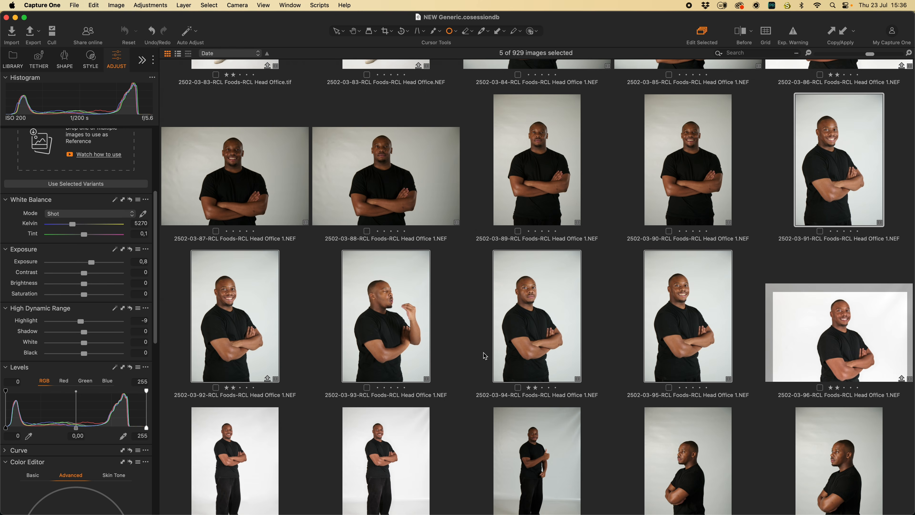
left_click_drag(416, 324, 443, 363)
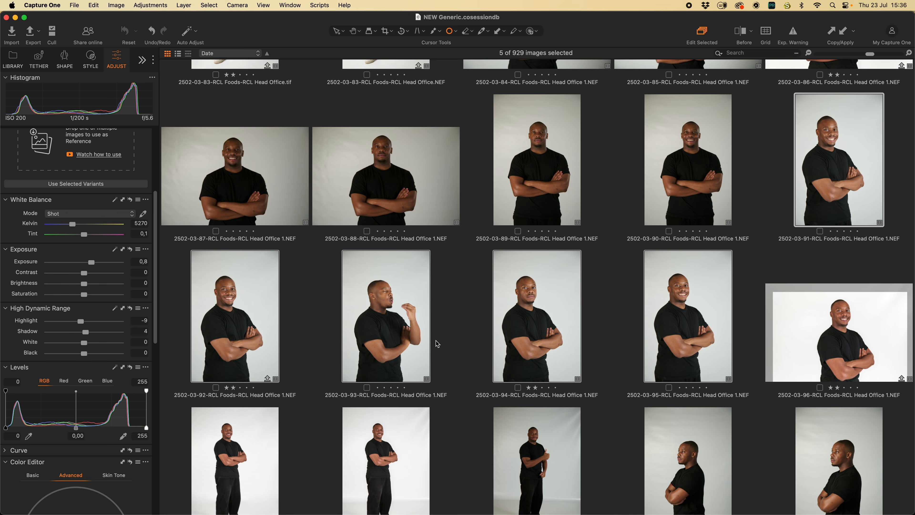